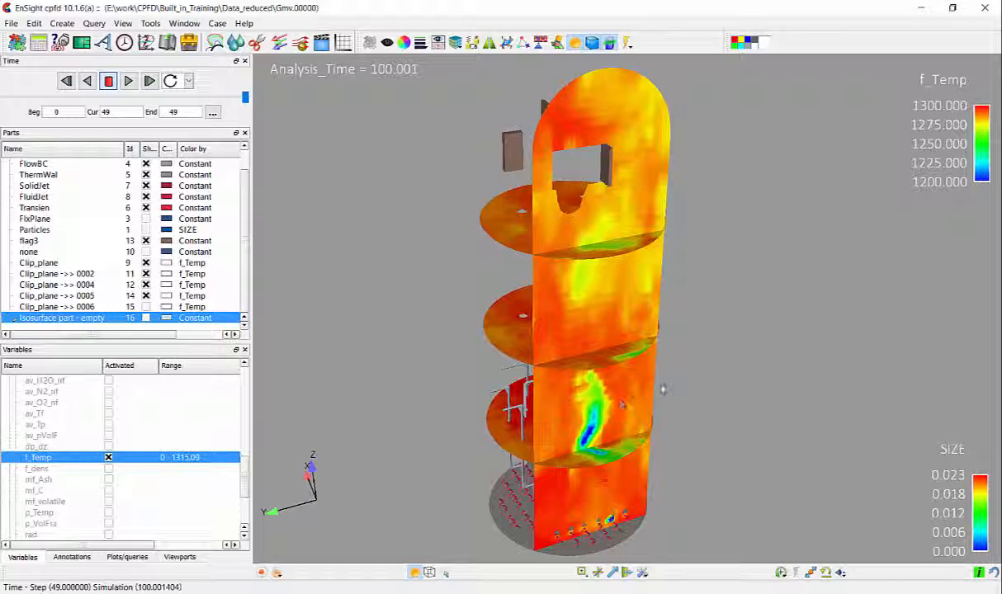
# Select the lowest horizontal clip plane, Clip_plane ->> 0004, as the target part and open the calculator
pyautogui.moveTo(669, 363); pyautogui.dragTo(723, 356, button='middle')
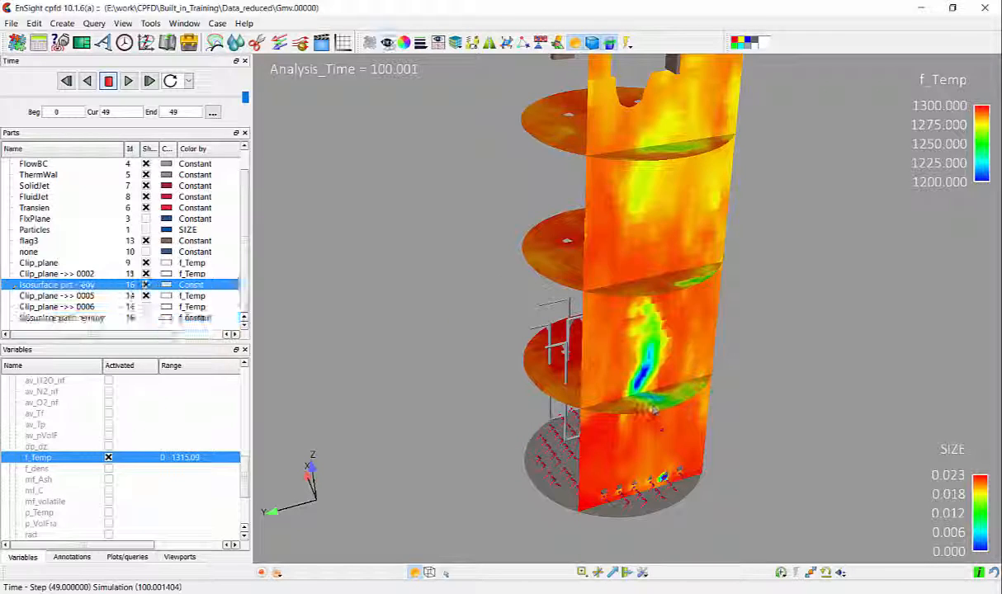
pyautogui.click(650, 408)
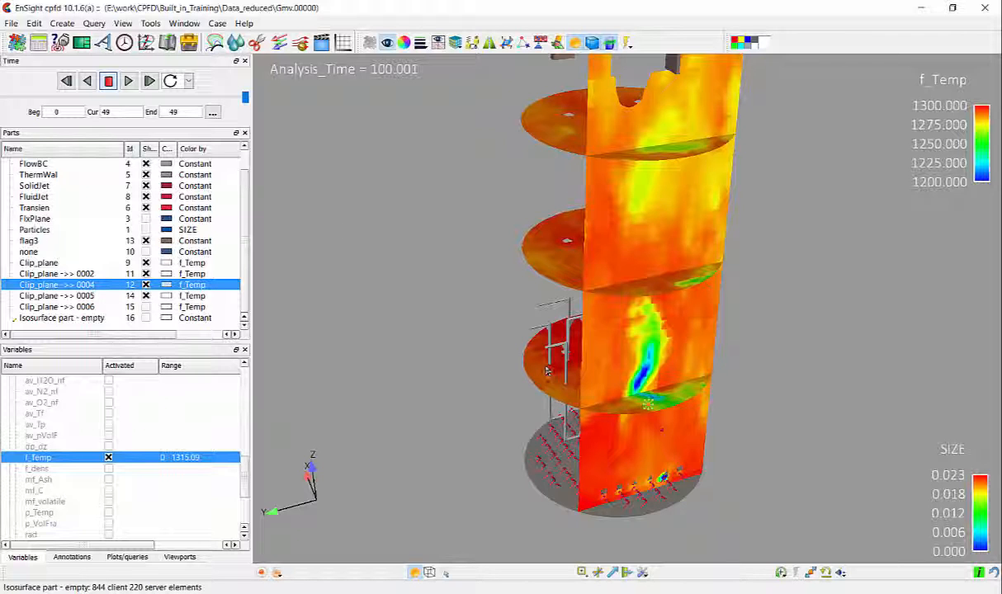
pyautogui.click(38, 42)
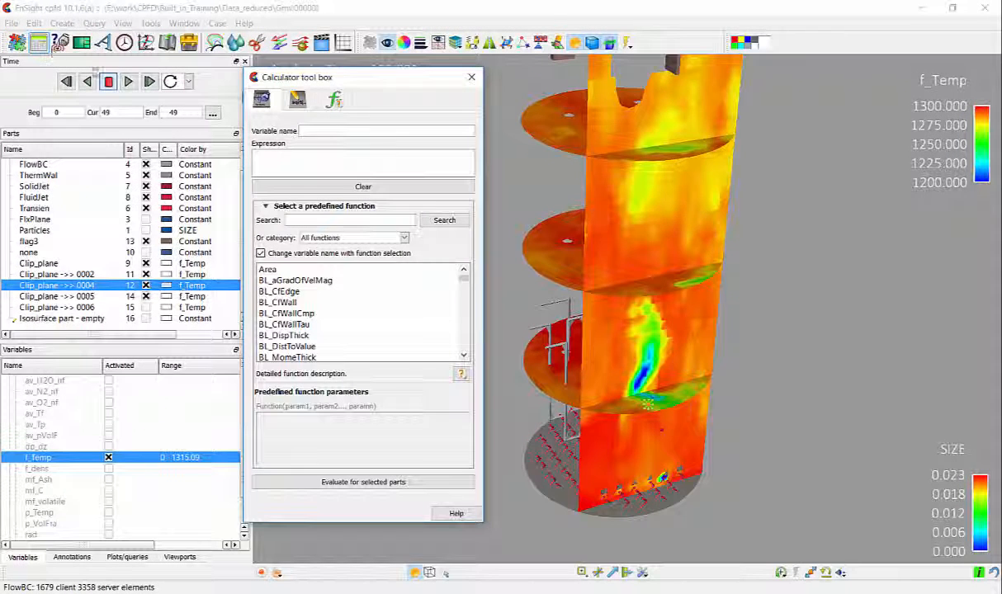
pyautogui.moveTo(351, 84); pyautogui.dragTo(369, 77)
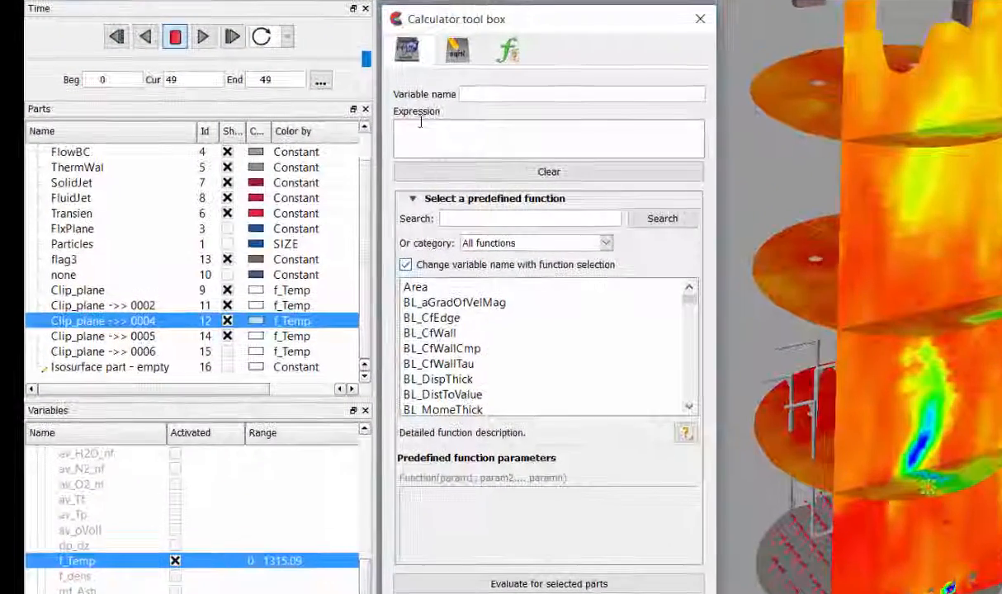
# Search the calculator's predefined functions for "Min" and choose the Min function
pyautogui.click(457, 53)
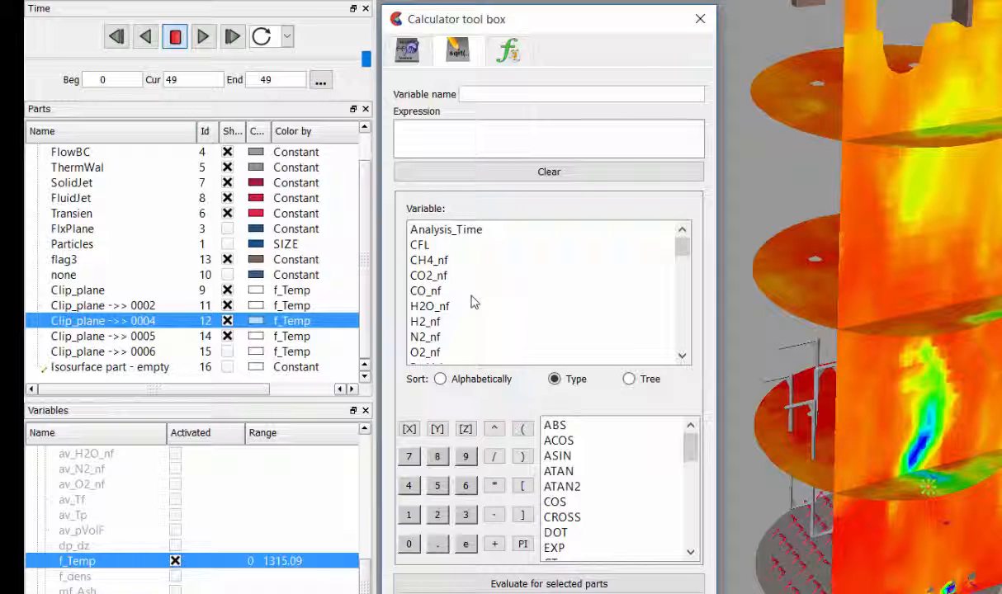
pyautogui.click(410, 52)
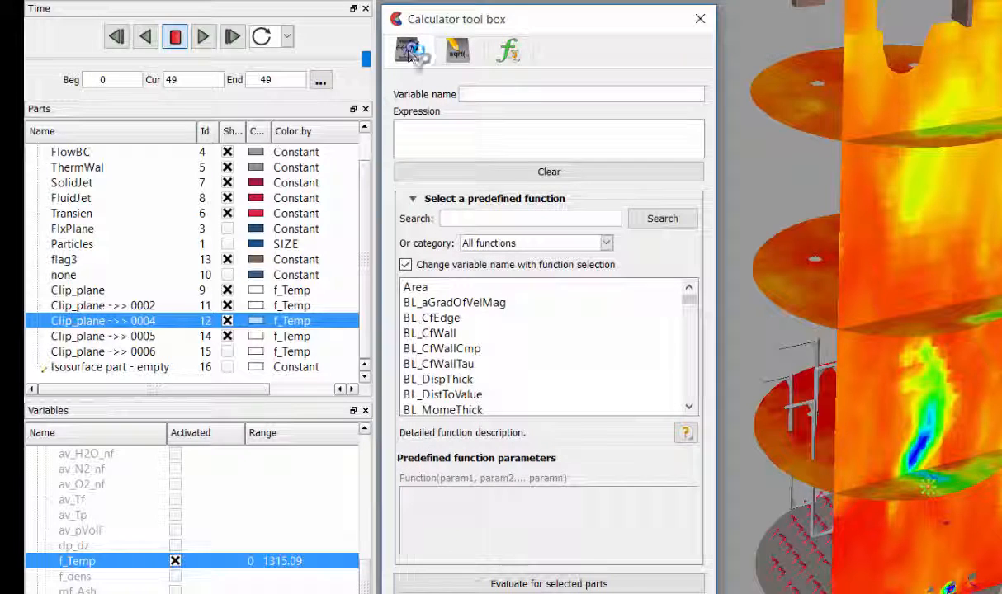
pyautogui.click(473, 217)
pyautogui.write('Mi')
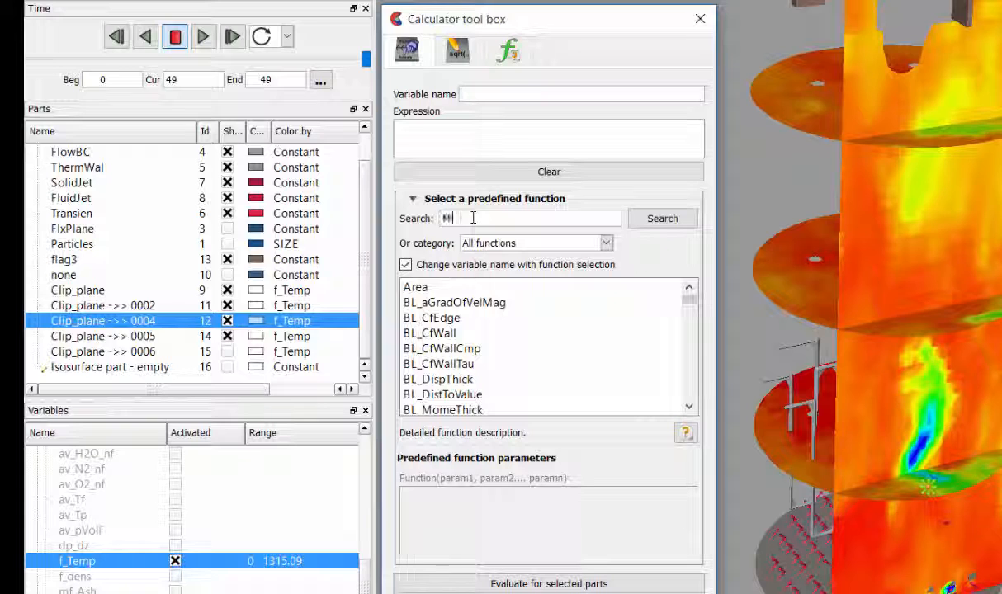
pyautogui.write('n')
pyautogui.press('Return')
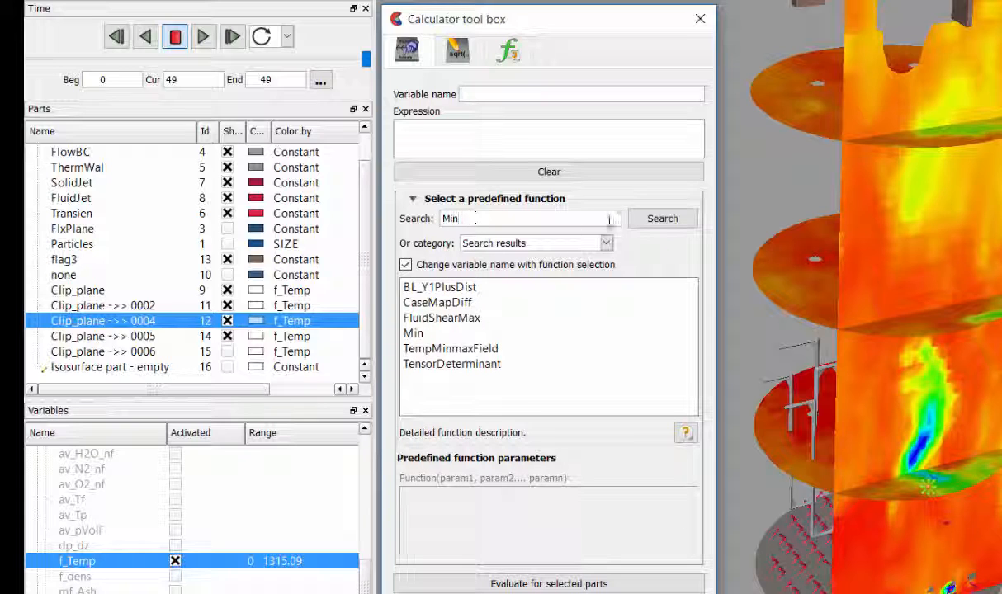
pyautogui.click(414, 334)
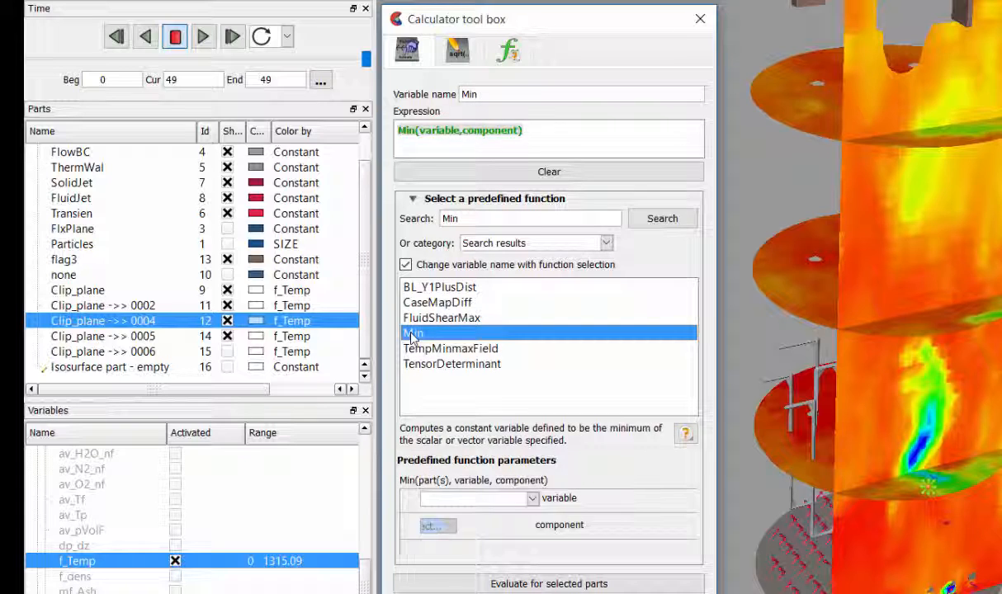
# Compute the minimum of f_Temp on the selected clip plane as a variable named Min_f_Temp_Clip2
pyautogui.click(534, 500)
pyautogui.moveTo(854, 271); pyautogui.dragTo(856, 375)
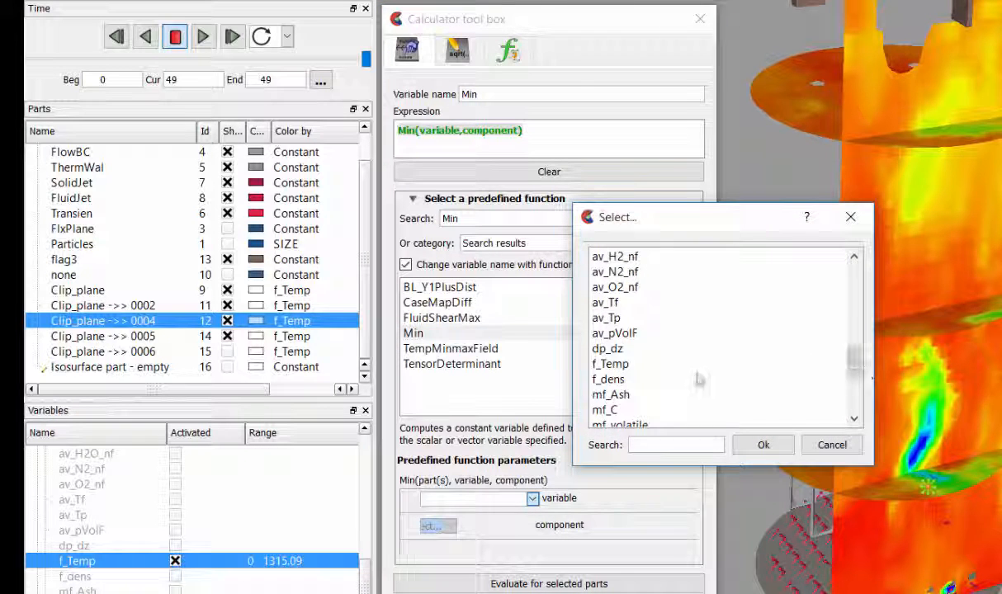
pyautogui.click(664, 364)
pyautogui.click(762, 445)
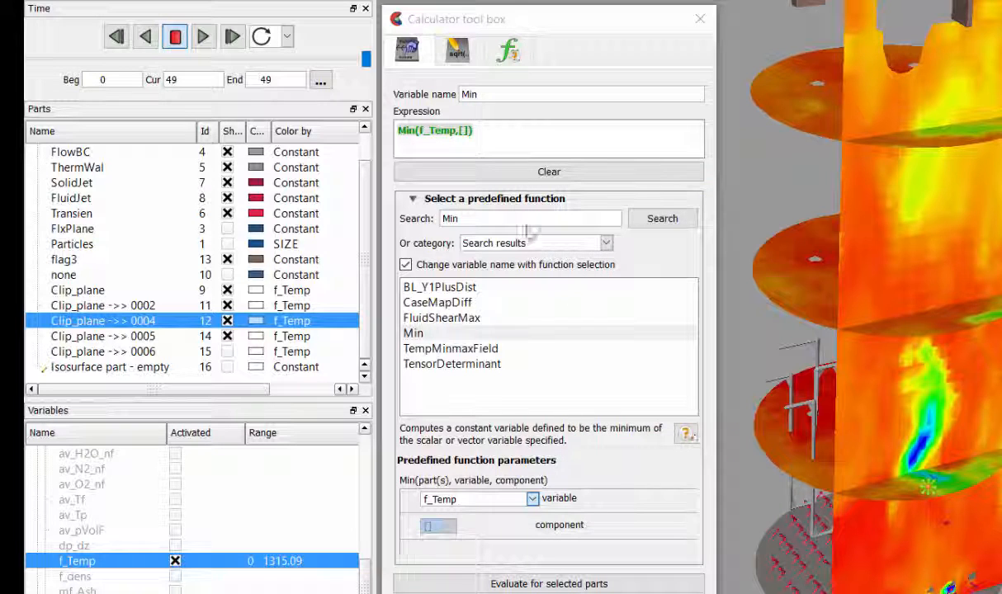
pyautogui.click(484, 94)
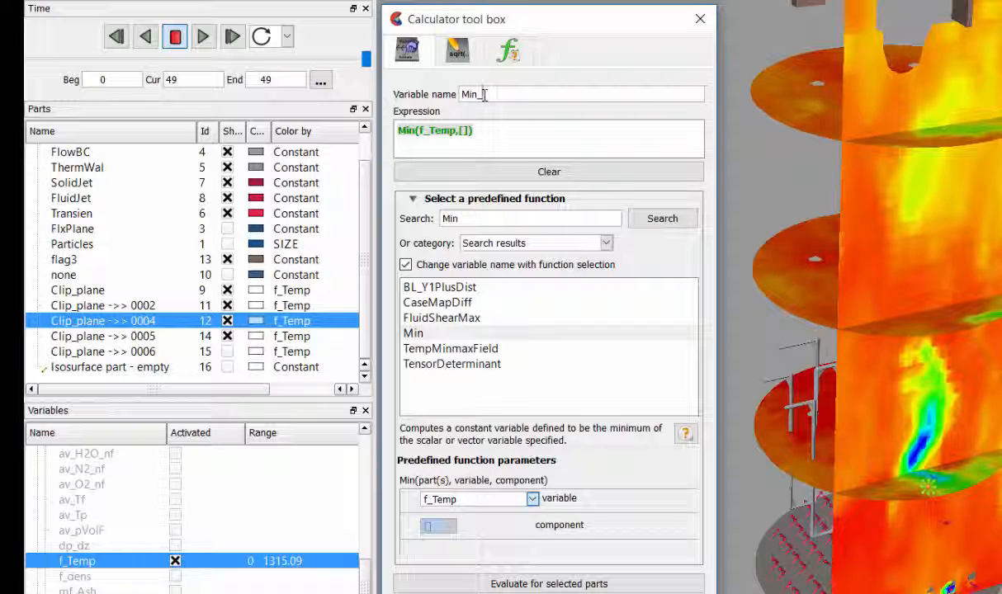
pyautogui.write('_Temp_Clip2')
pyautogui.click(542, 583)
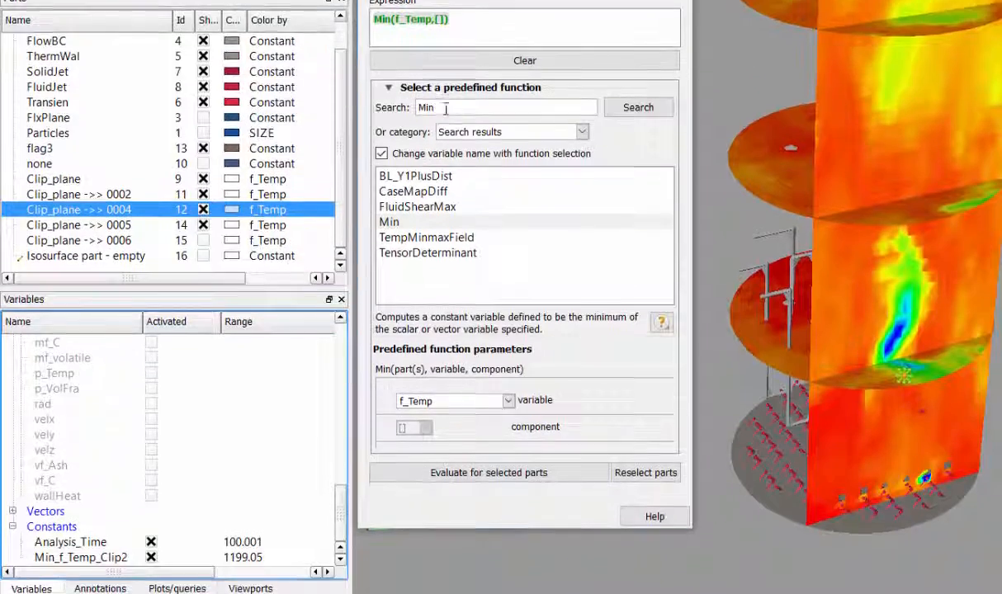
# Search the predefined functions for "Max" and choose the Max function
pyautogui.moveTo(437, 62); pyautogui.dragTo(417, 67)
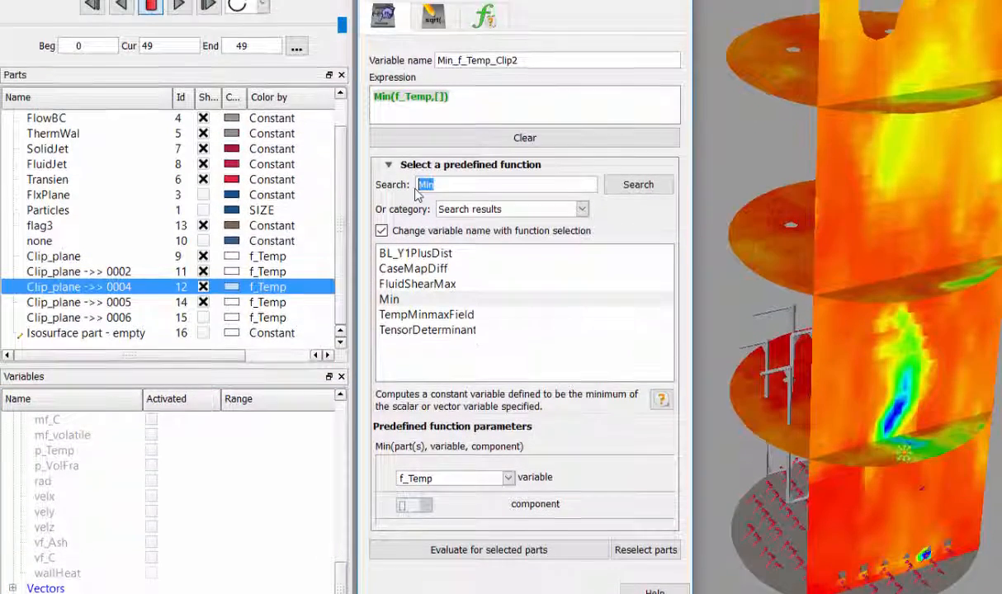
pyautogui.write('Mi')
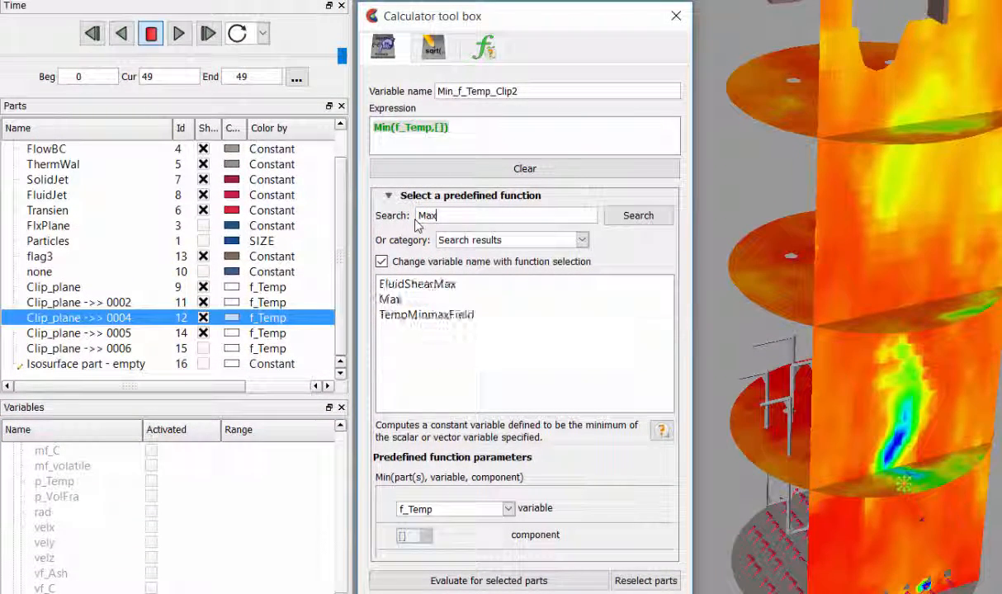
pyautogui.click(408, 301)
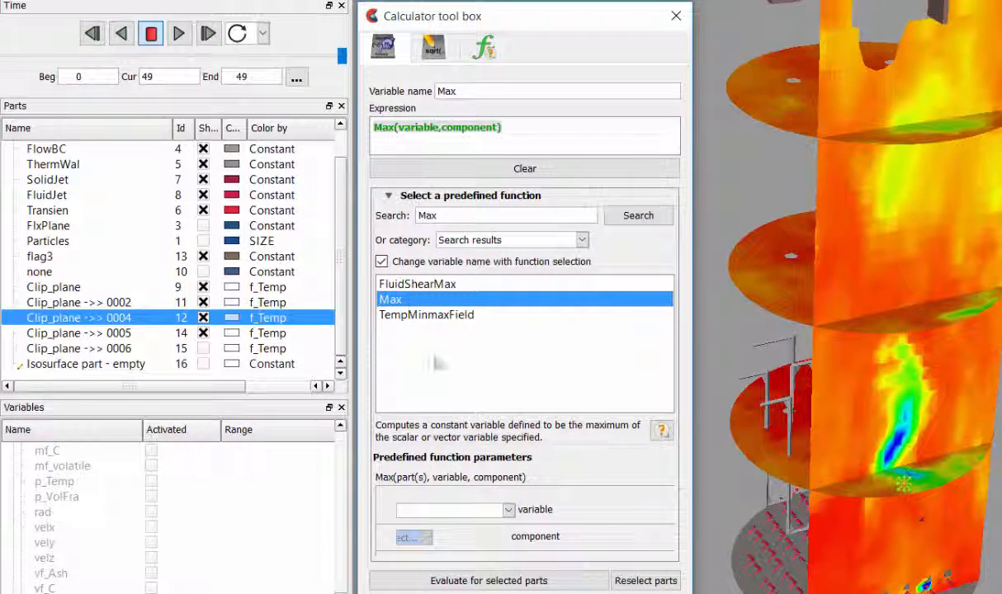
# Compute the maximum of f_Temp on the clip plane as Max_f_Temp_Clip2 and check which part it was computed on
pyautogui.click(509, 511)
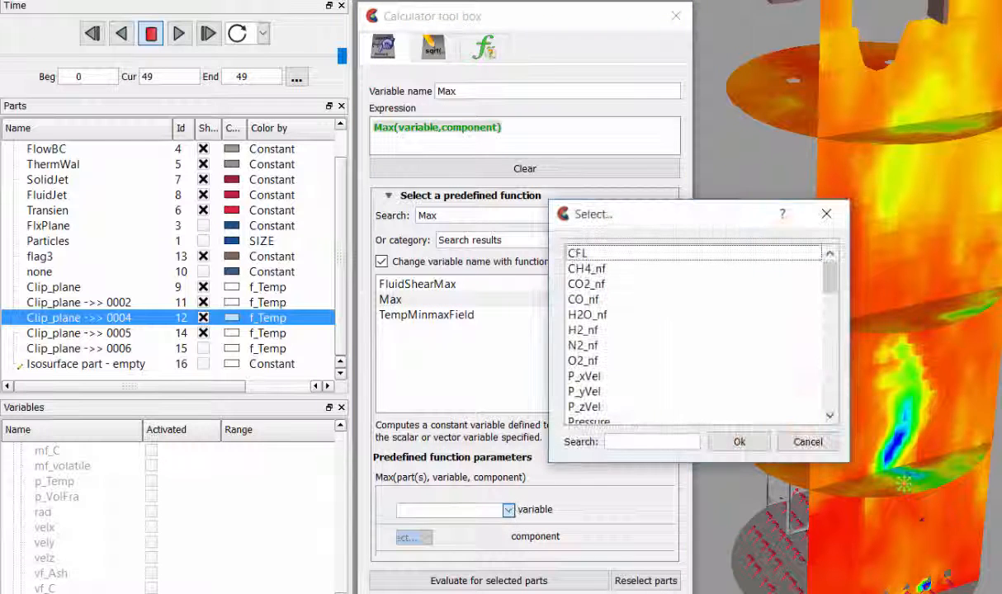
pyautogui.moveTo(830, 257); pyautogui.dragTo(837, 374)
pyautogui.click(571, 315)
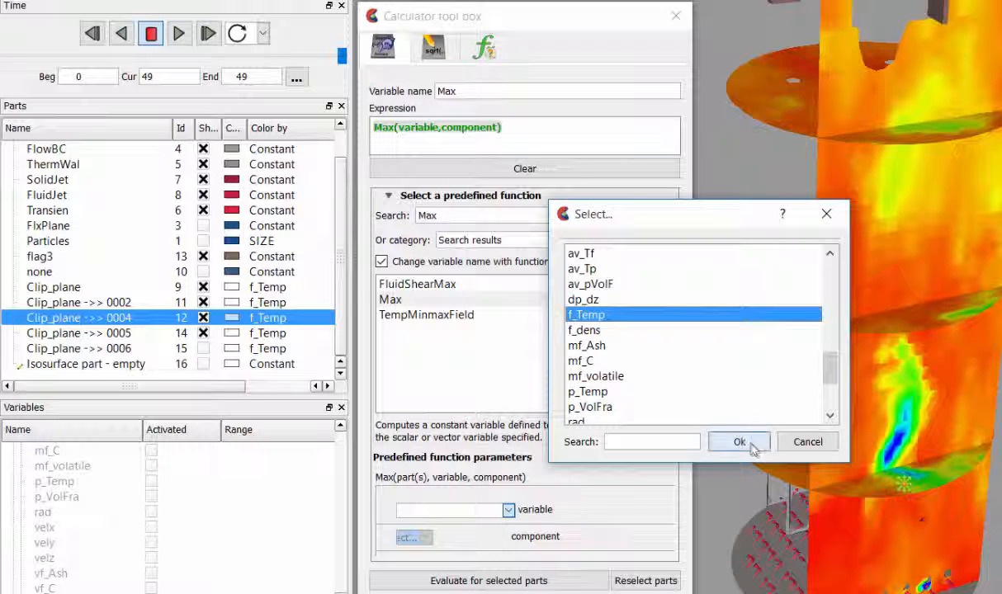
pyautogui.click(752, 445)
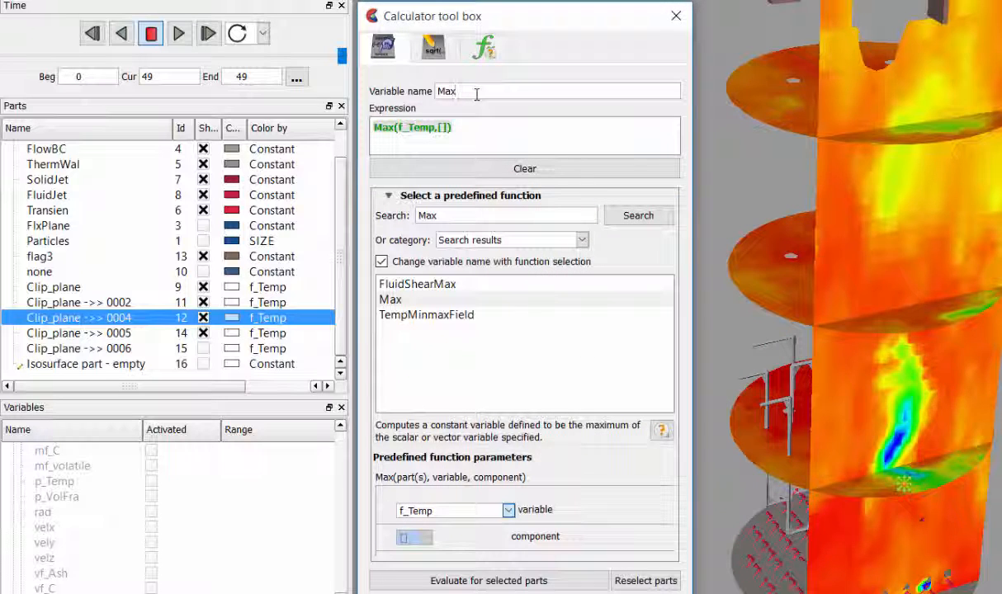
pyautogui.write('_f_Temp_Clip2')
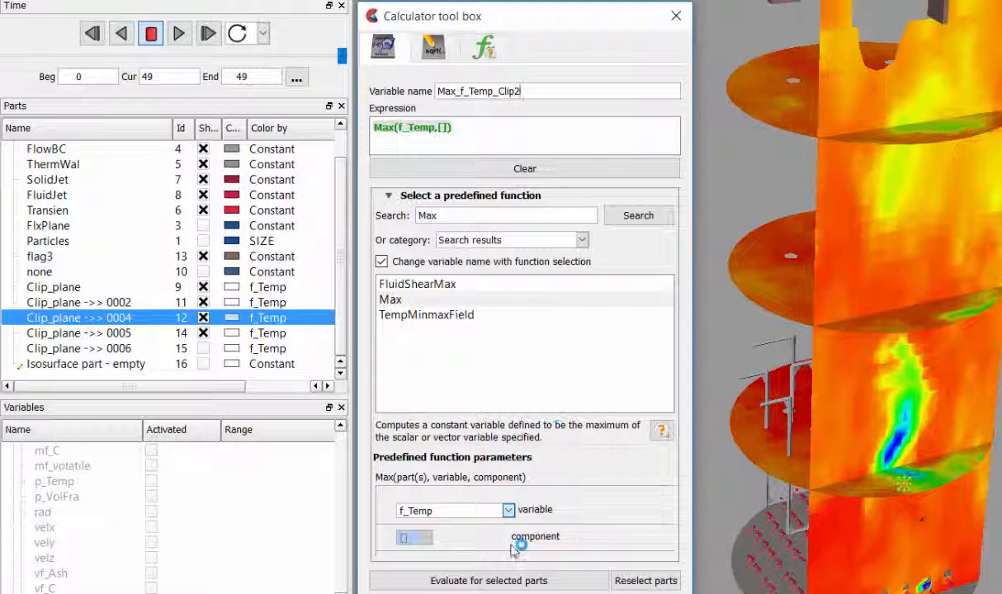
pyautogui.click(525, 582)
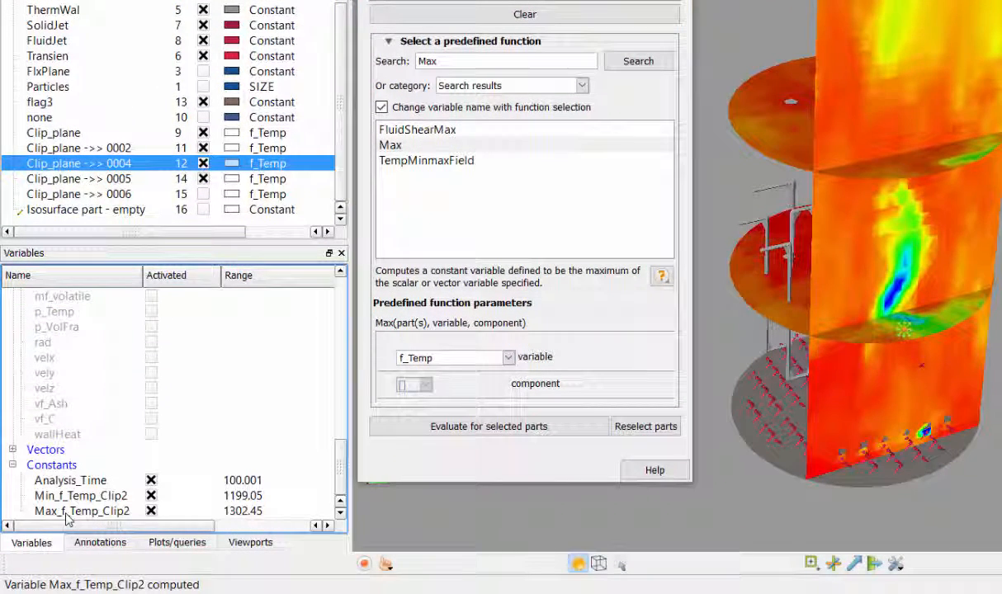
pyautogui.moveTo(68, 516)
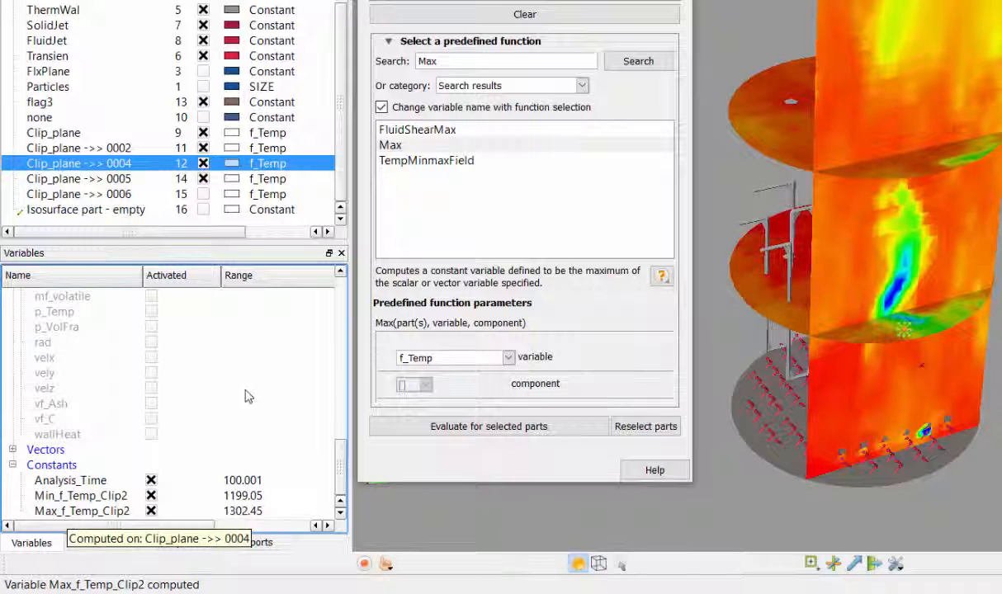
# Search the predefined functions for "SpaMean" and choose the unweighted SpaMean function
pyautogui.moveTo(441, 62); pyautogui.dragTo(402, 64)
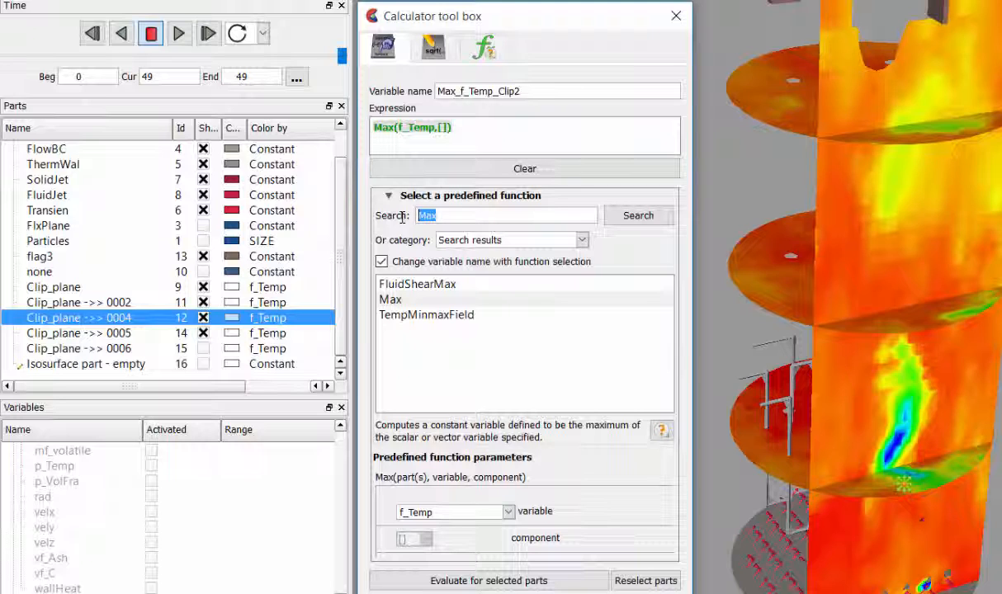
pyautogui.write('SpaMean')
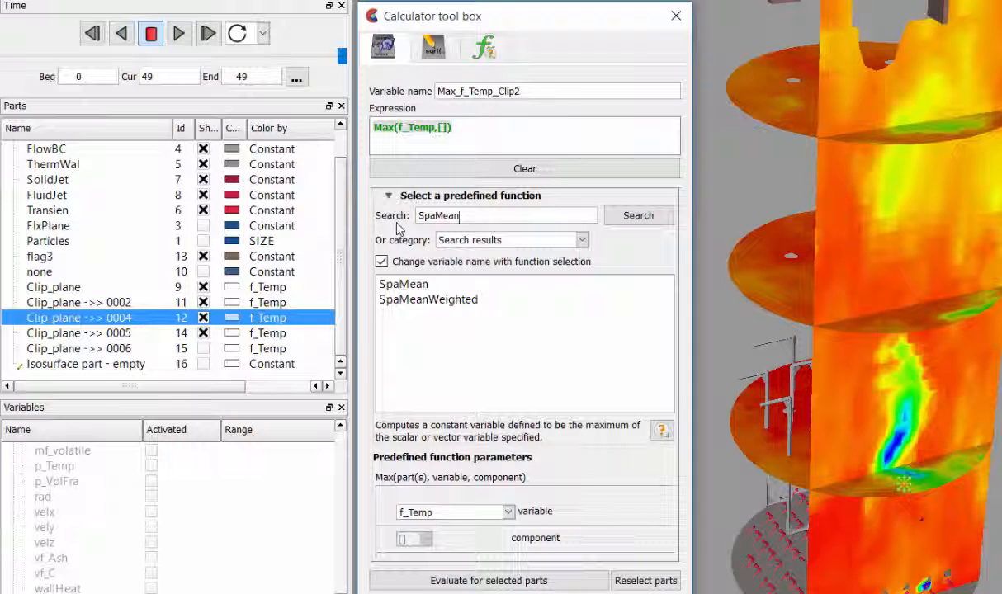
pyautogui.click(417, 285)
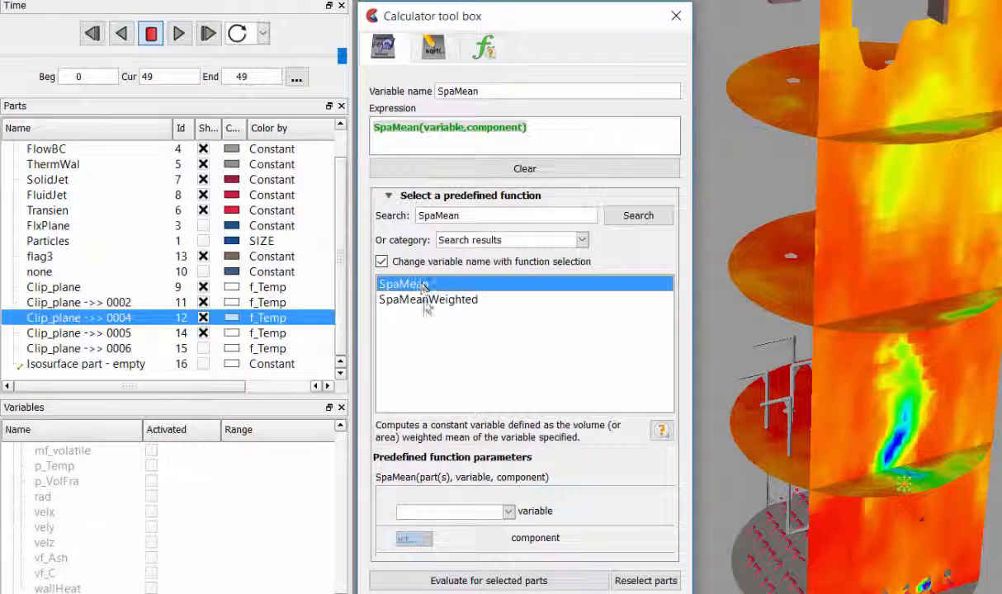
# Compute the spatial mean of f_Temp on the clip plane as a variable named SpaMean_f_Temp_Clip2
pyautogui.click(508, 512)
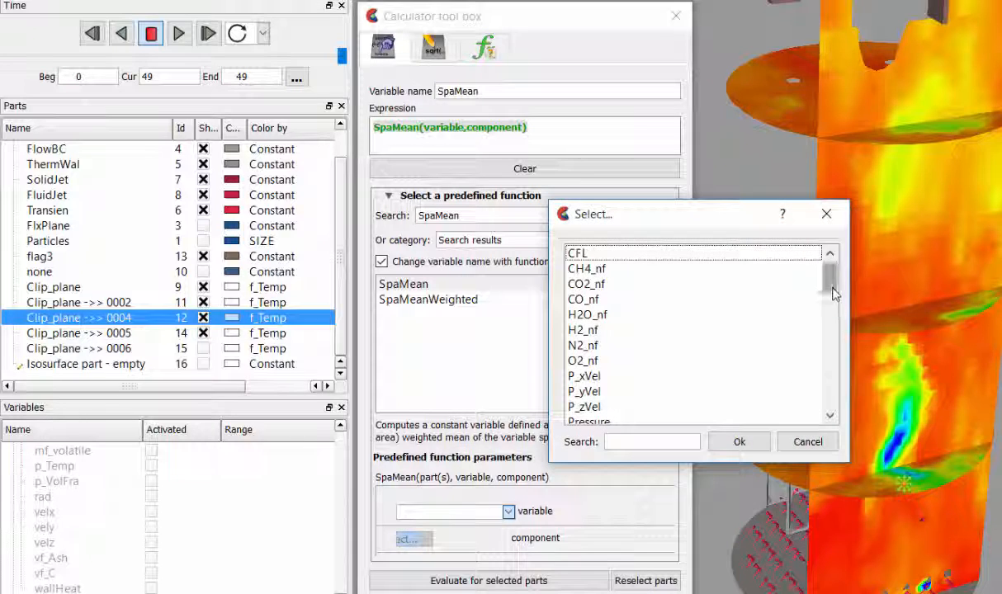
pyautogui.scroll(-15, 788, 338)
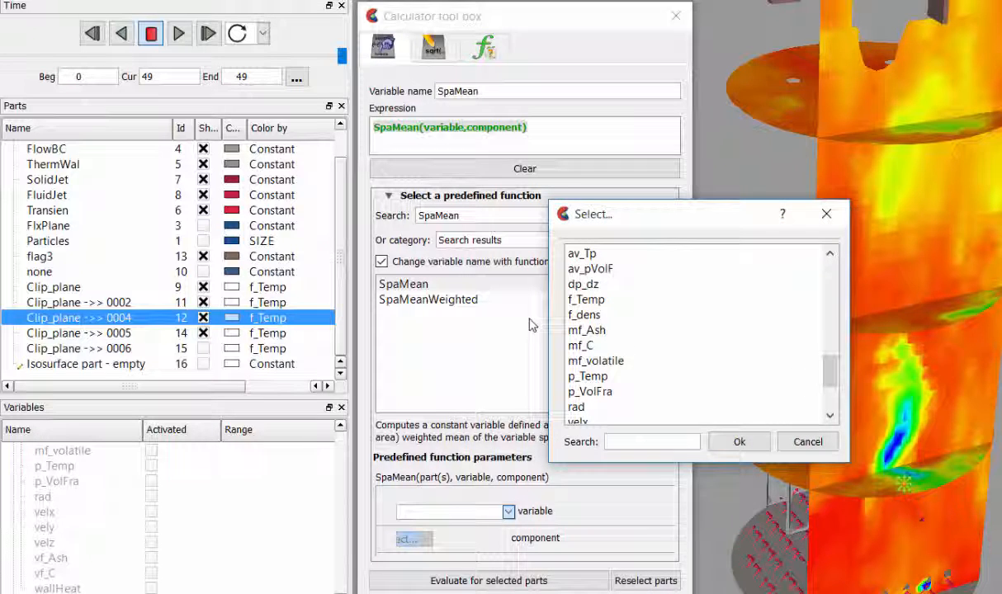
pyautogui.click(587, 300)
pyautogui.click(739, 442)
pyautogui.click(492, 92)
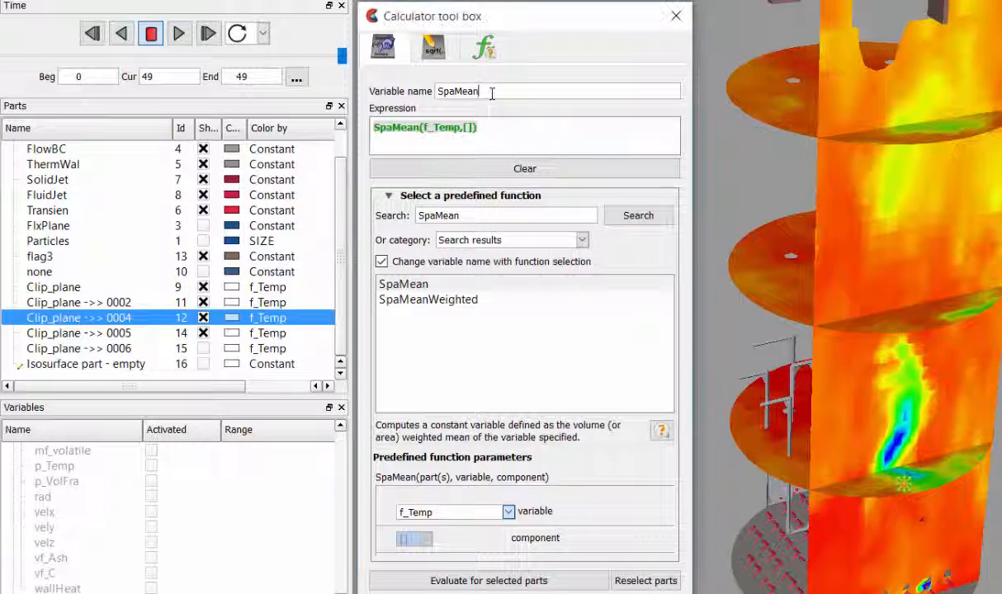
pyautogui.write('_f_Temp')
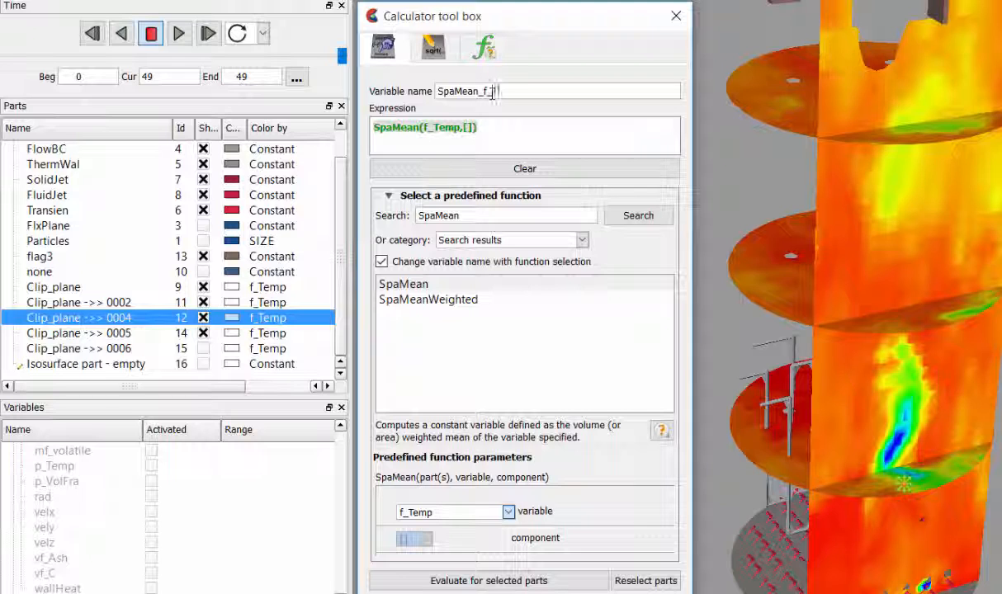
pyautogui.write('_Clip2')
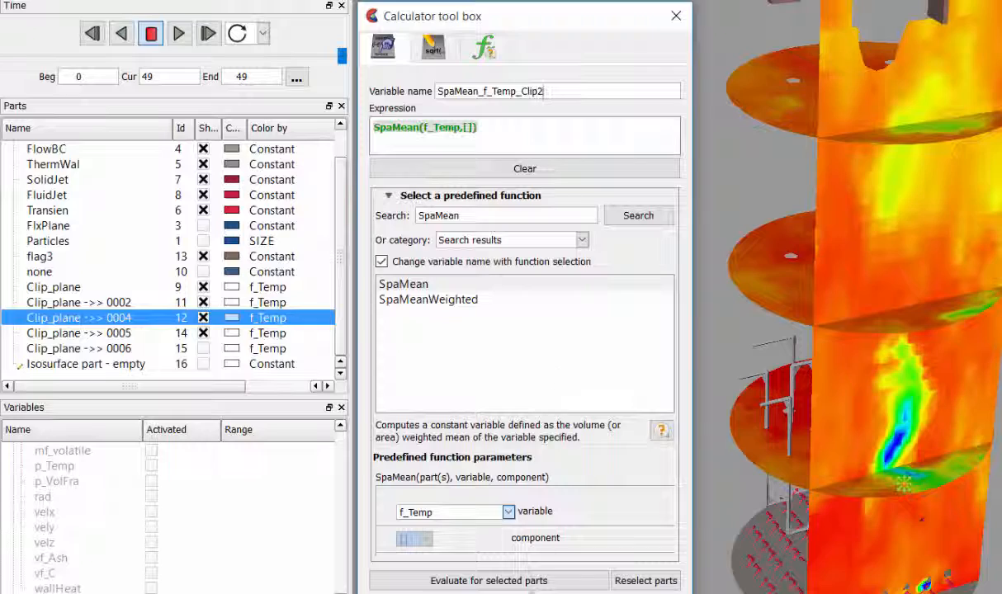
pyautogui.click(504, 581)
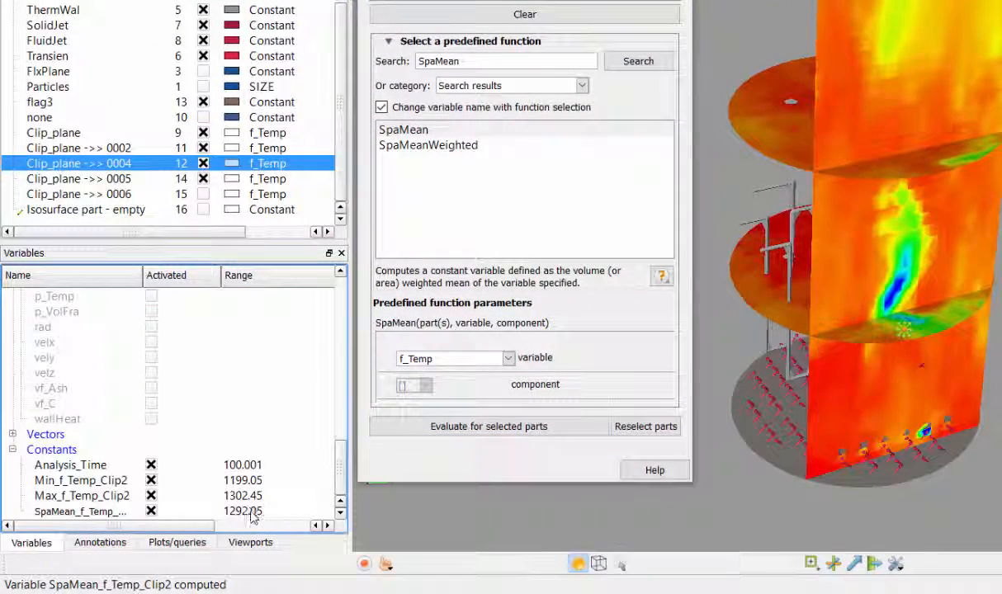
# Place the Min, Max and SpaMean f_Temp_Clip2 constants as text annotations in the 3D view, stacked beneath the Analysis_Time label
pyautogui.click(246, 512)
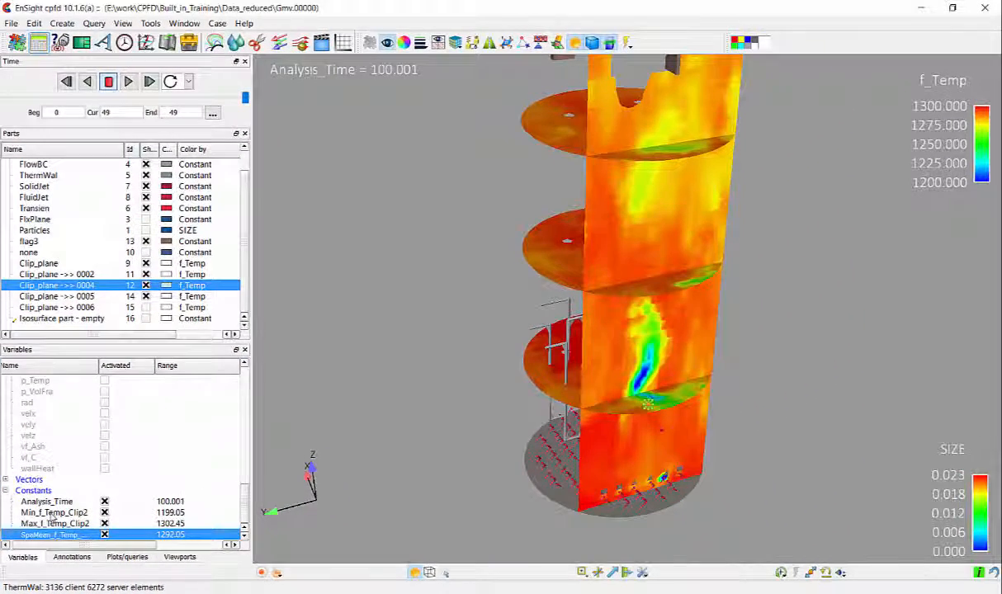
pyautogui.moveTo(69, 490); pyautogui.dragTo(446, 180)
pyautogui.moveTo(349, 269); pyautogui.dragTo(355, 116)
pyautogui.moveTo(57, 523)
pyautogui.mouseDown()
pyautogui.moveTo(330, 231)
pyautogui.moveTo(334, 142)
pyautogui.mouseUp()
pyautogui.moveTo(69, 535)
pyautogui.mouseDown()
pyautogui.moveTo(261, 364)
pyautogui.moveTo(332, 158)
pyautogui.moveTo(346, 163)
pyautogui.moveTo(294, 163)
pyautogui.mouseUp()
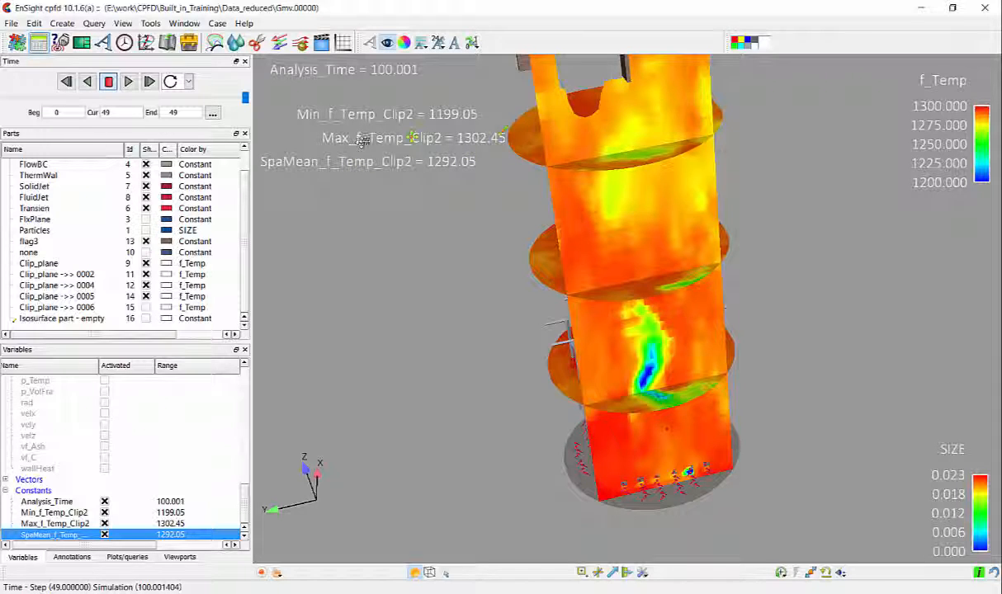
pyautogui.moveTo(342, 135)
pyautogui.mouseDown()
pyautogui.moveTo(283, 141)
pyautogui.moveTo(335, 117)
pyautogui.moveTo(306, 130)
pyautogui.mouseUp()
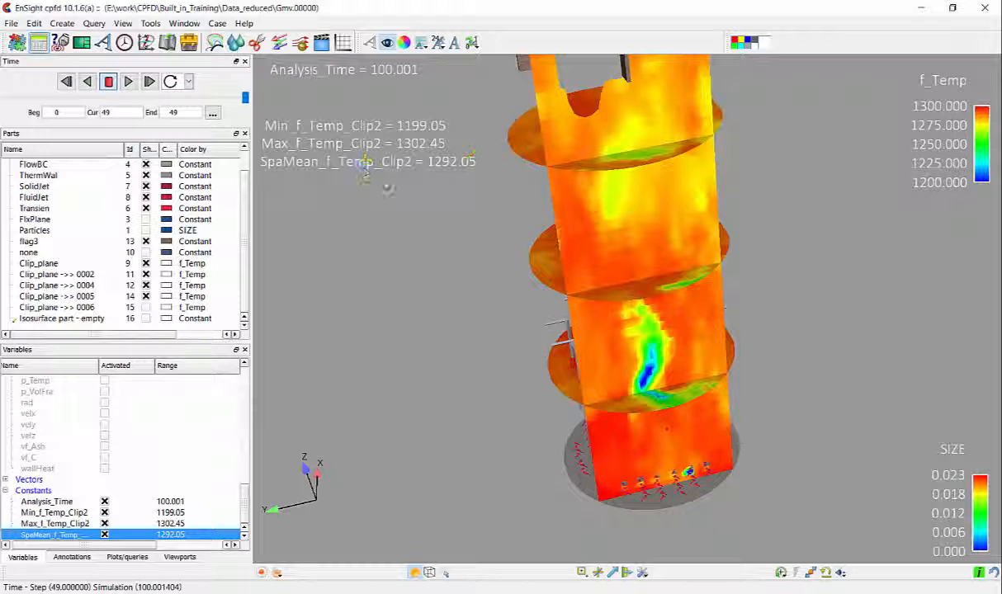
# Rotate the model to expose the full horizontal clip planes and select the lowest one, Clip_plane ->> 0004
pyautogui.moveTo(487, 372)
pyautogui.mouseDown()
pyautogui.moveTo(600, 401)
pyautogui.moveTo(605, 446)
pyautogui.moveTo(615, 434)
pyautogui.mouseUp()
pyautogui.click(583, 398)
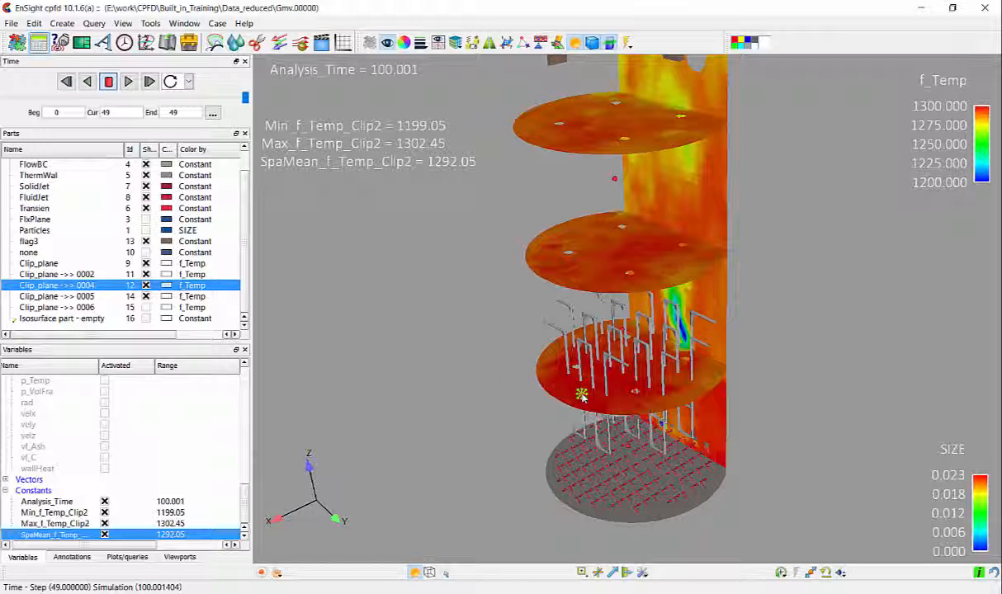
# Move Clip_plane ->> 0004 up and down the lower vessel to watch the annotated temperatures update, leaving it across the vertical tubes
pyautogui.moveTo(581, 397); pyautogui.dragTo(654, 373)
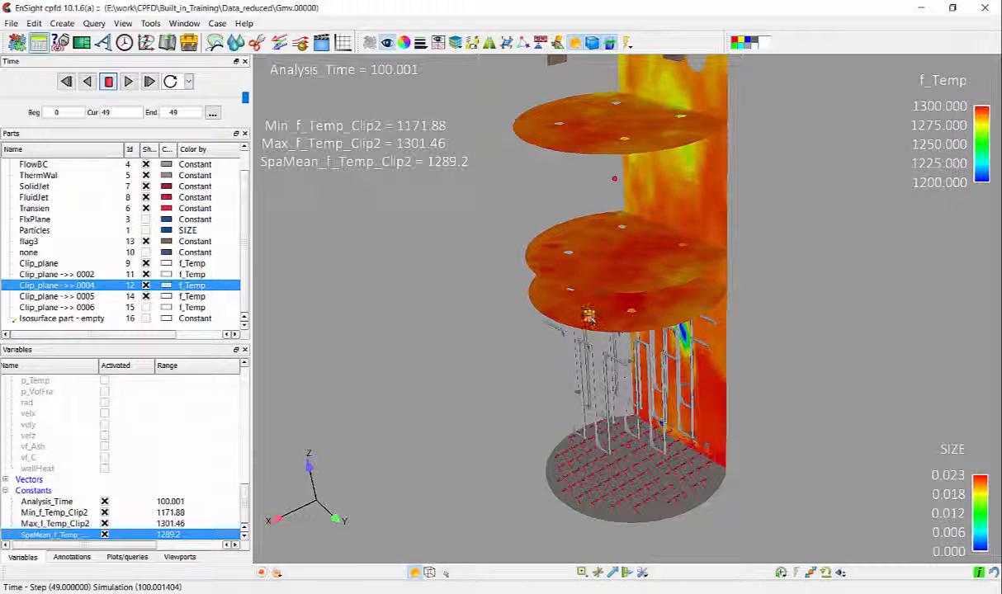
pyautogui.moveTo(587, 316); pyautogui.dragTo(464, 355)
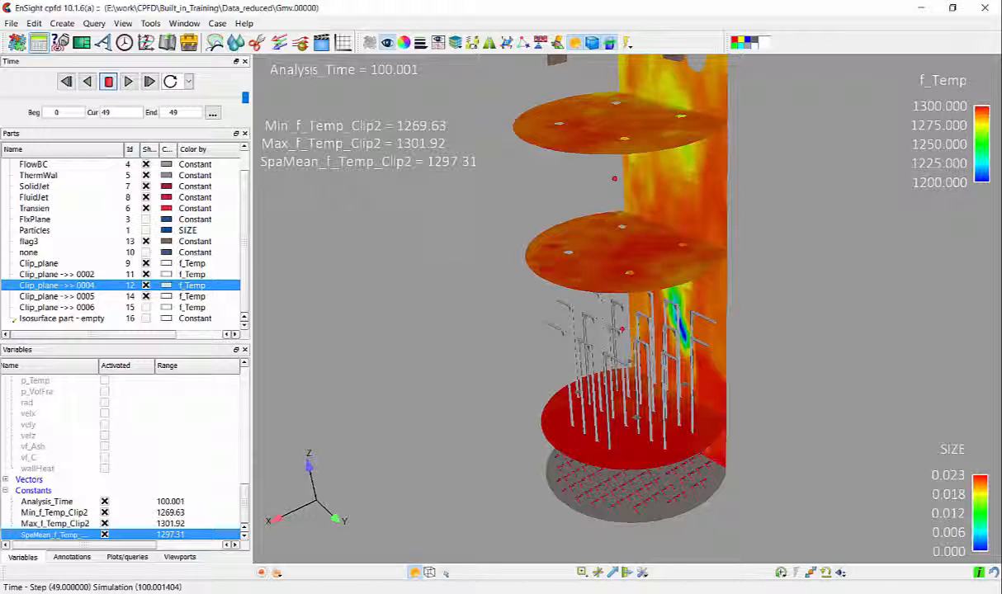
pyautogui.moveTo(577, 450); pyautogui.dragTo(603, 349)
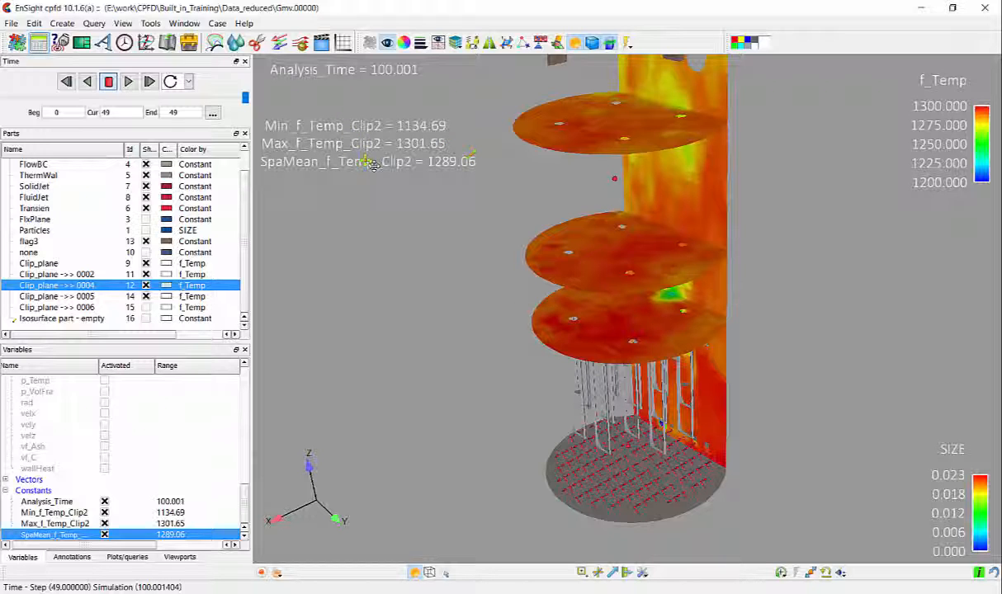
pyautogui.moveTo(522, 320); pyautogui.dragTo(519, 333)
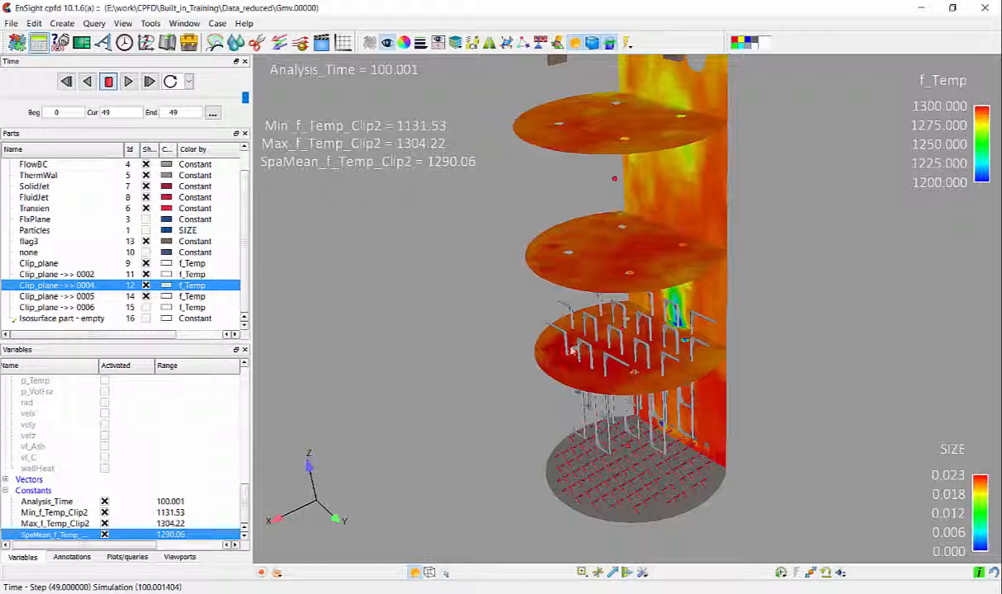
pyautogui.moveTo(575, 373); pyautogui.dragTo(576, 397)
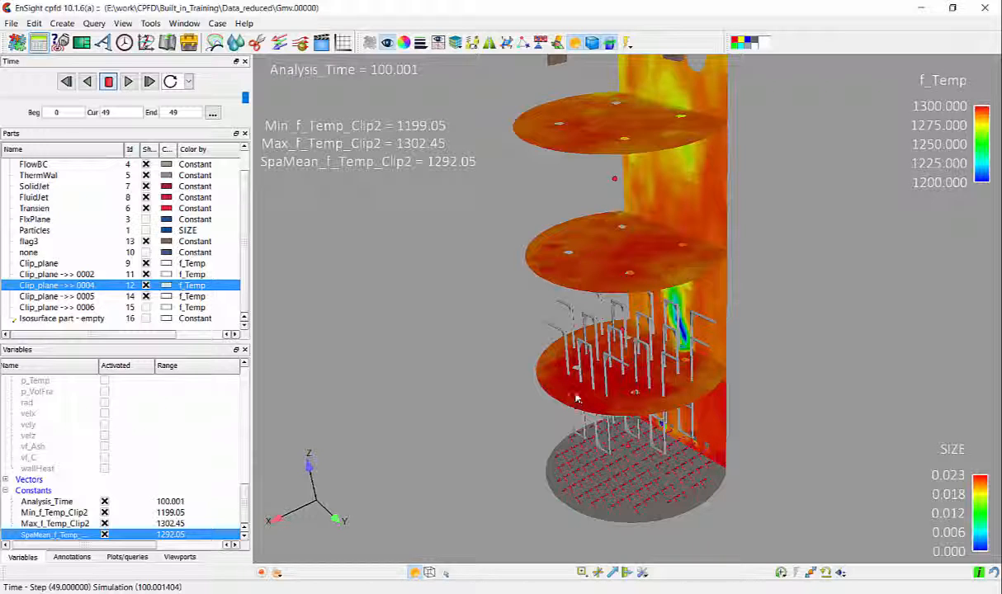
# Open the Min_f_Temp_Clip2 annotation for editing, set its justification to Right and its text size to 24
pyautogui.rightClick(321, 128)
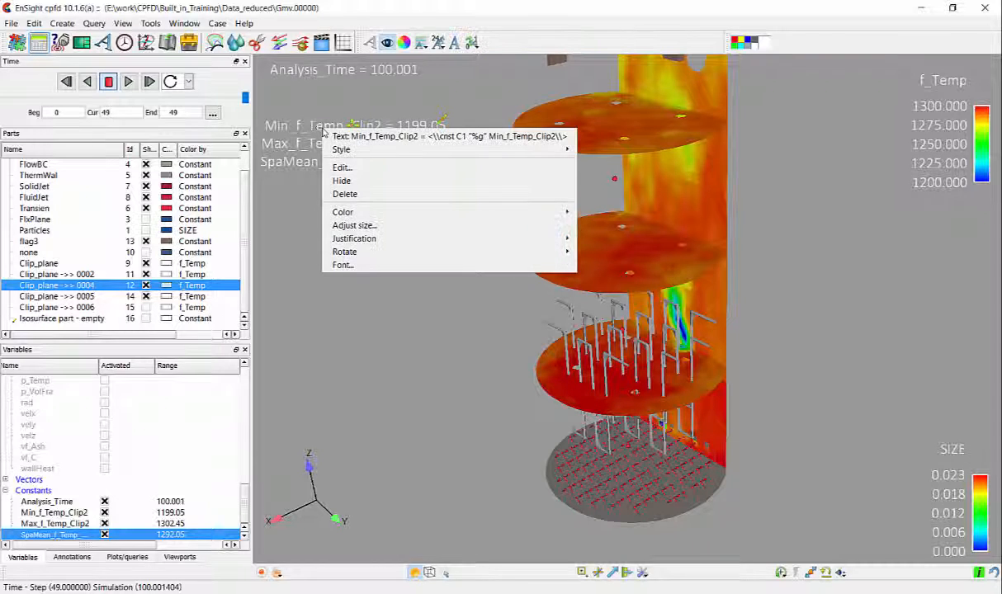
pyautogui.click(352, 169)
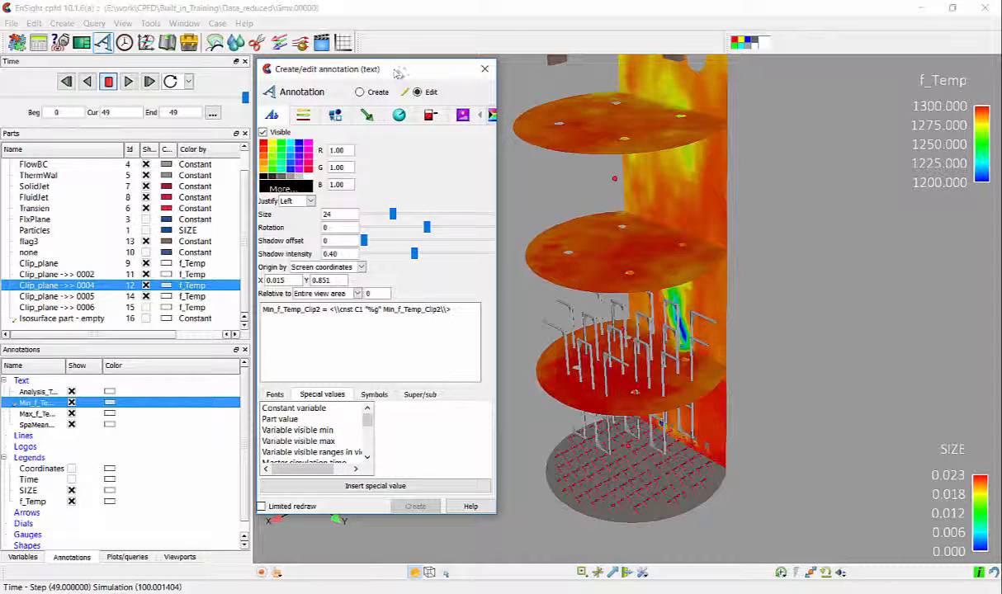
pyautogui.moveTo(373, 66); pyautogui.dragTo(732, 72)
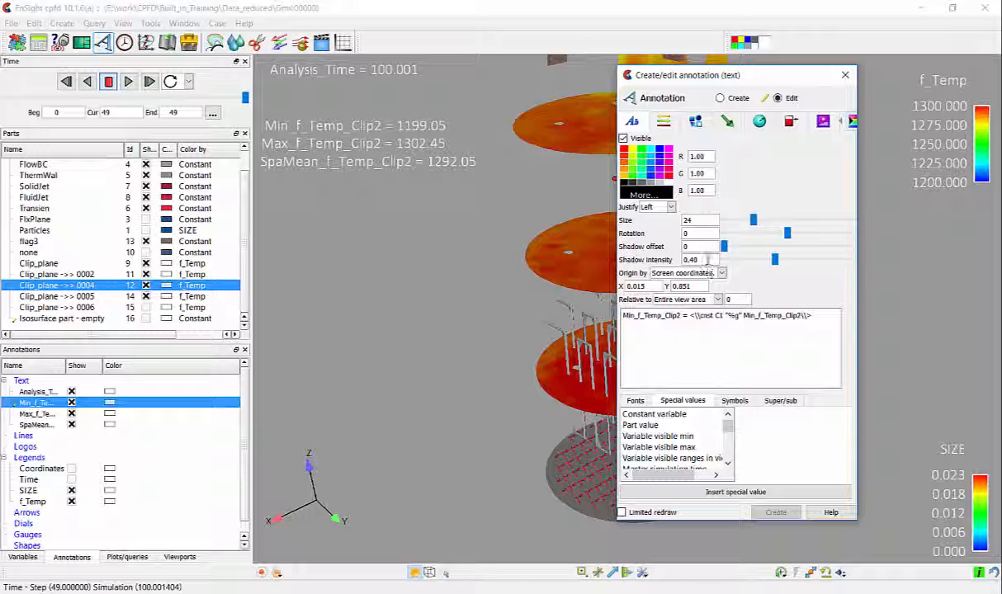
pyautogui.click(652, 207)
pyautogui.click(657, 236)
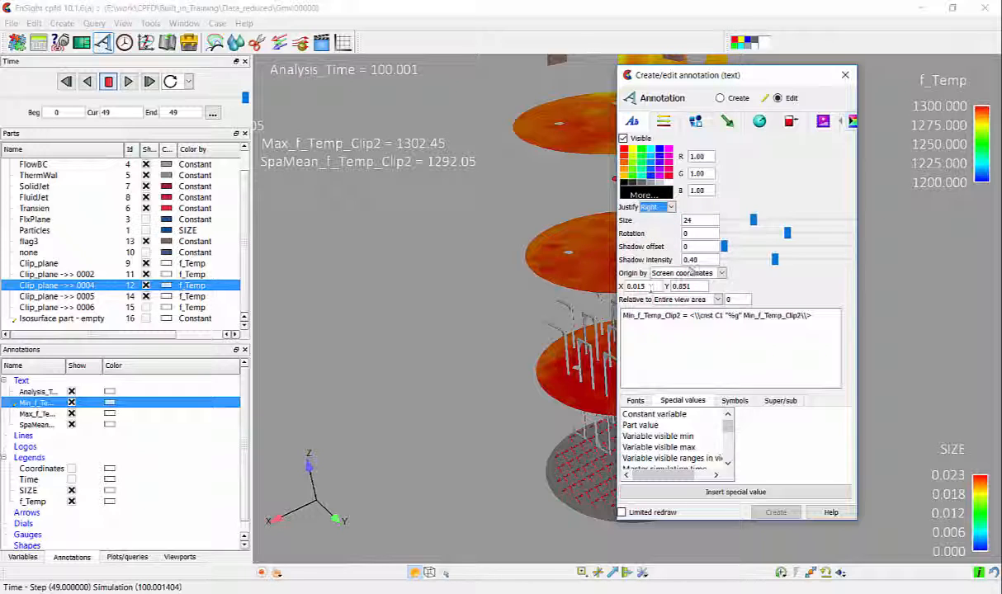
pyautogui.click(417, 168)
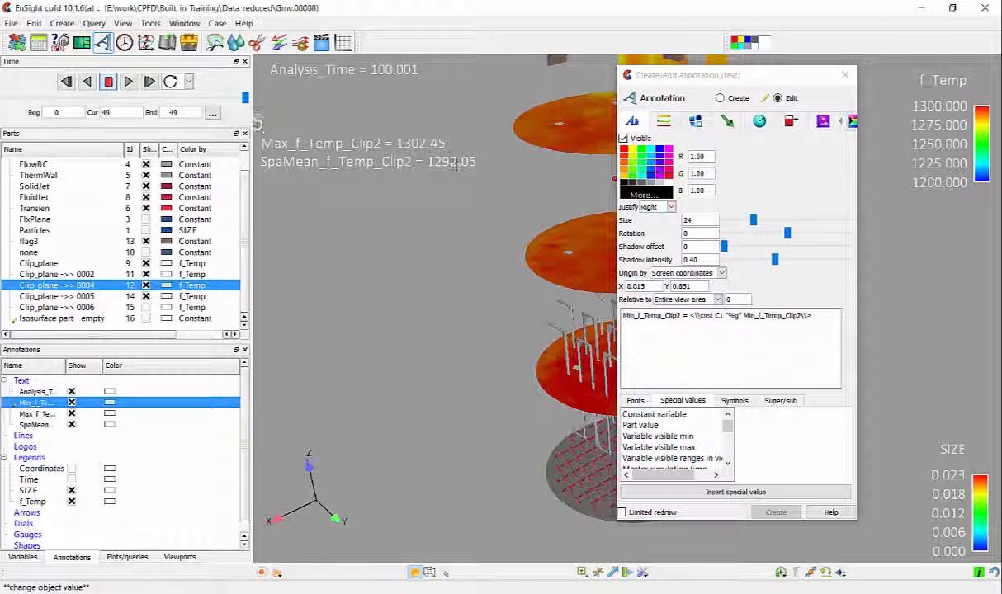
pyautogui.moveTo(702, 220); pyautogui.dragTo(667, 219)
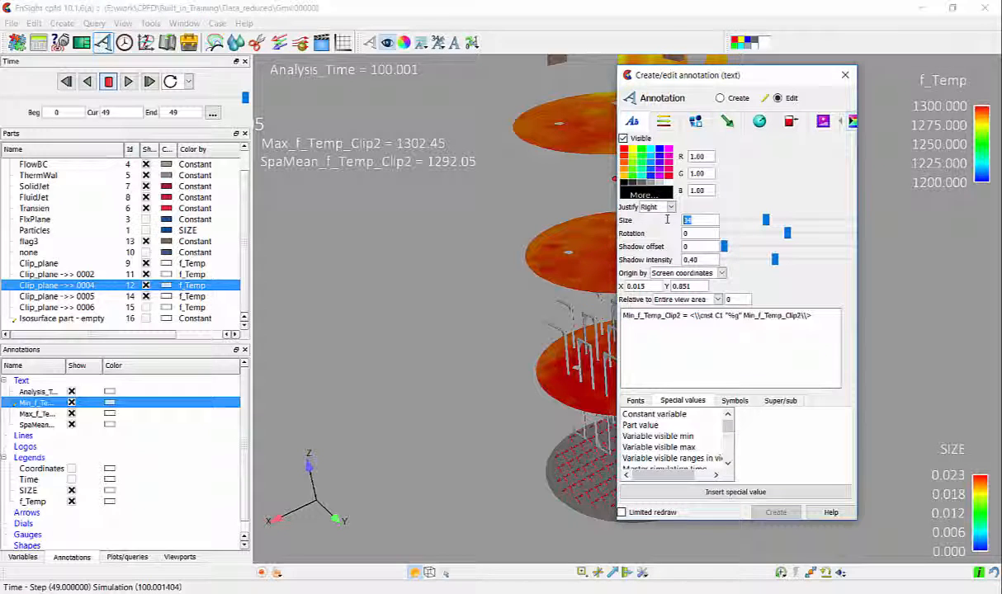
pyautogui.write('24')
pyautogui.press('Return')
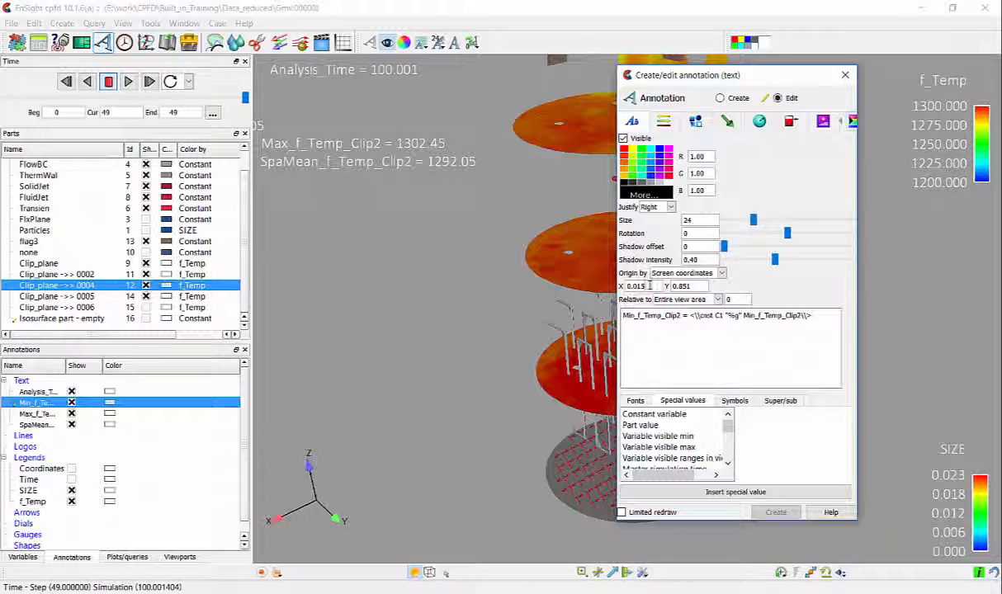
# Set the Min_f_Temp_Clip2 annotation's origin to X 0.99, Y 0.01, and raise the SIZE legend clear of the text
pyautogui.moveTo(650, 286); pyautogui.dragTo(621, 288)
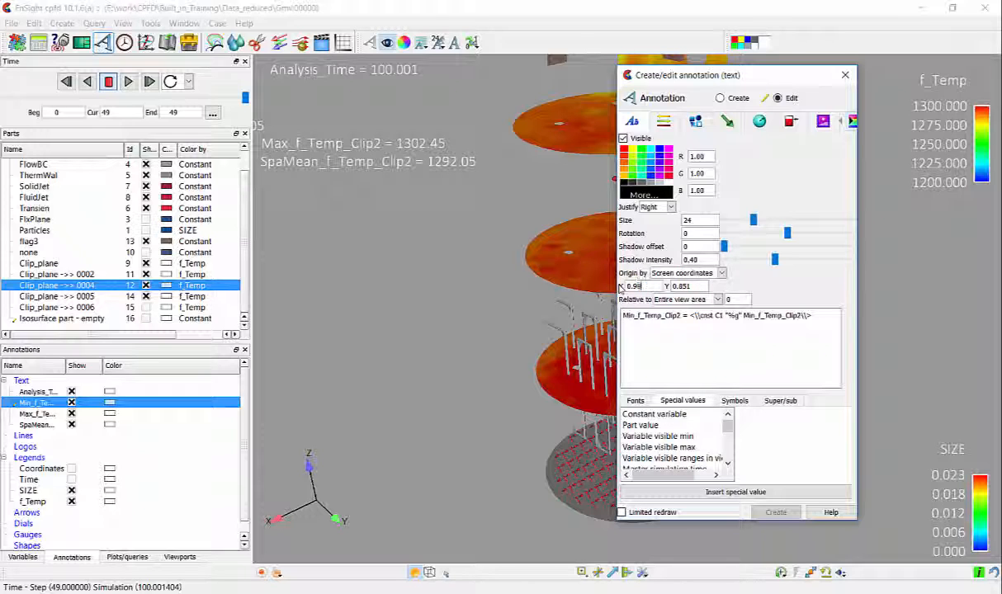
pyautogui.write('0.99')
pyautogui.press('Return')
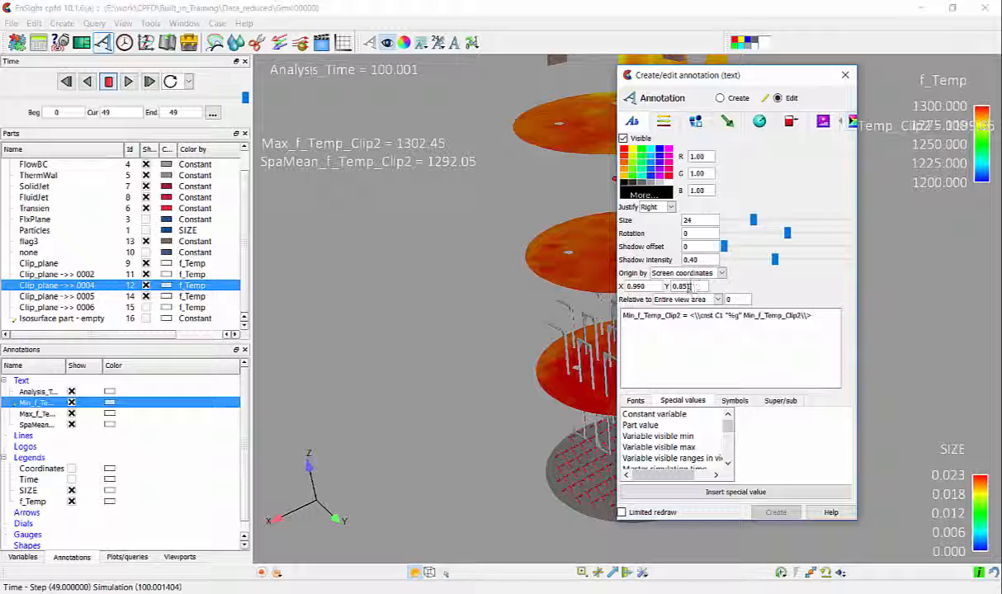
pyautogui.moveTo(687, 286); pyautogui.dragTo(663, 287)
pyautogui.write('0.01')
pyautogui.press('Return')
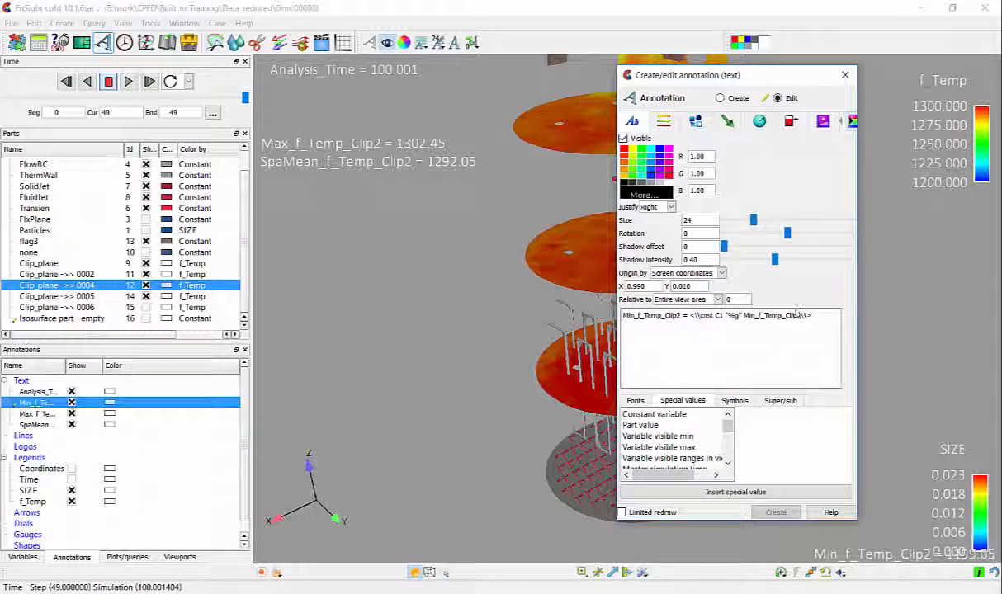
pyautogui.click(979, 528)
pyautogui.moveTo(978, 528); pyautogui.dragTo(978, 359)
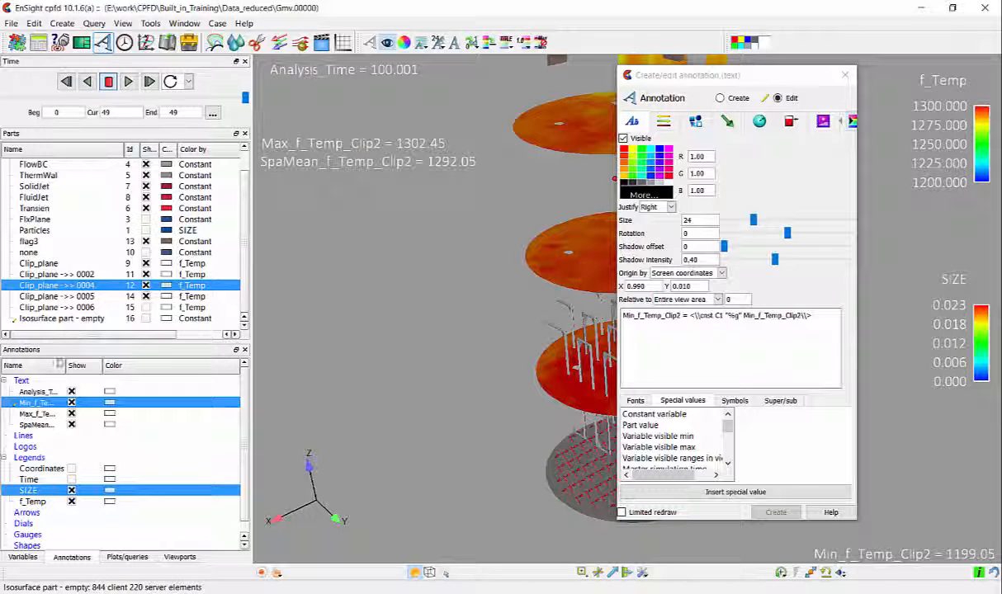
# Right-justify the Max_f_Temp_Clip2 annotation and set its origin to X 0.99, Y 0.2
pyautogui.click(37, 414)
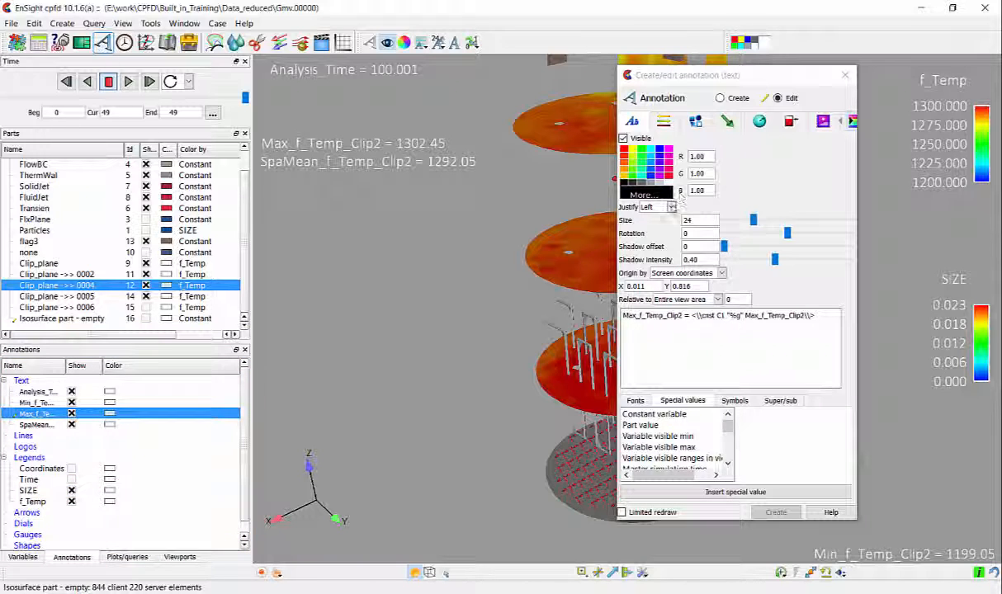
pyautogui.click(661, 207)
pyautogui.click(635, 233)
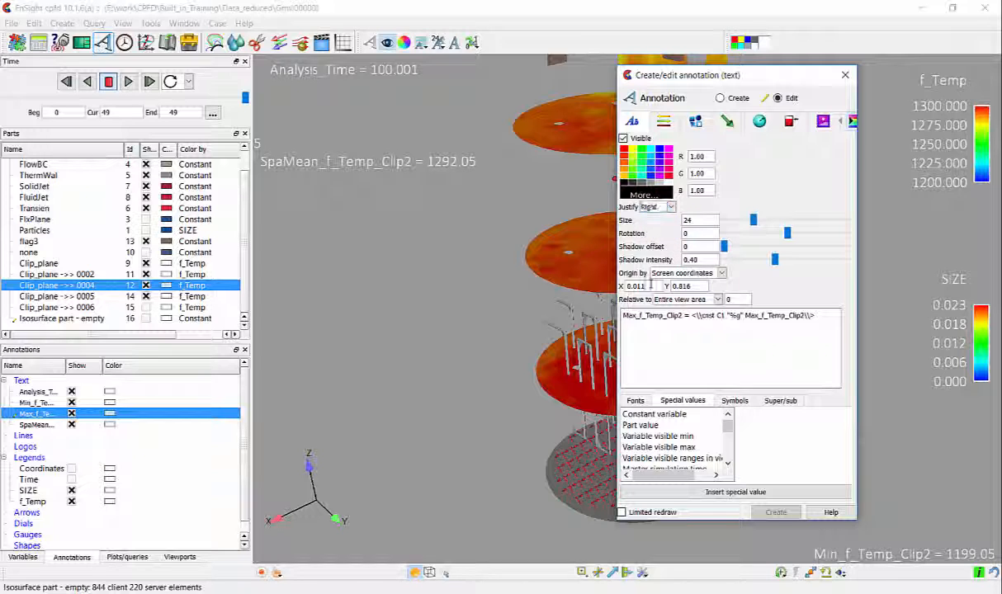
pyautogui.doubleClick(625, 286)
pyautogui.write('0.99')
pyautogui.press('Tab')
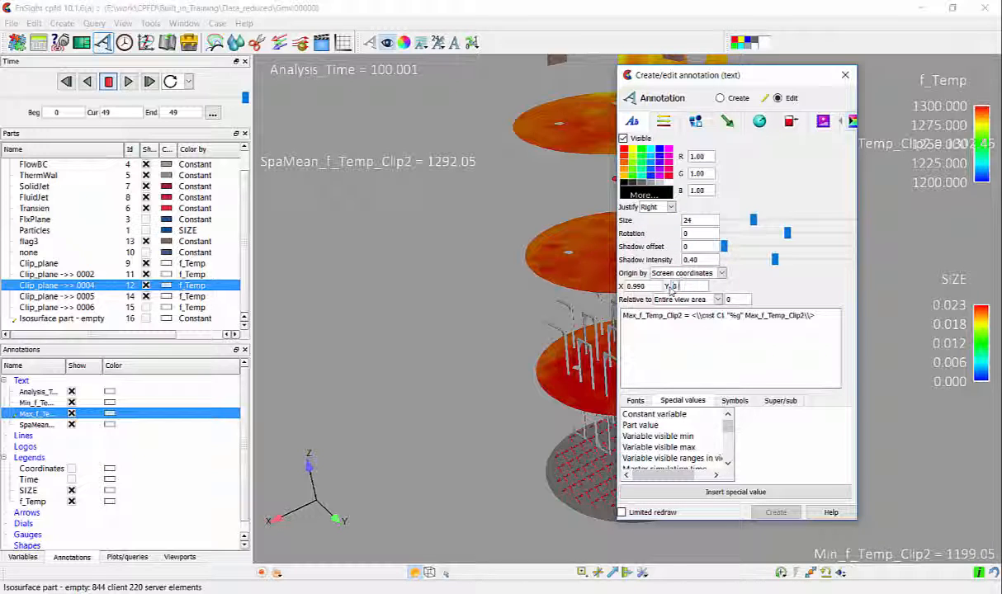
pyautogui.press('Return')
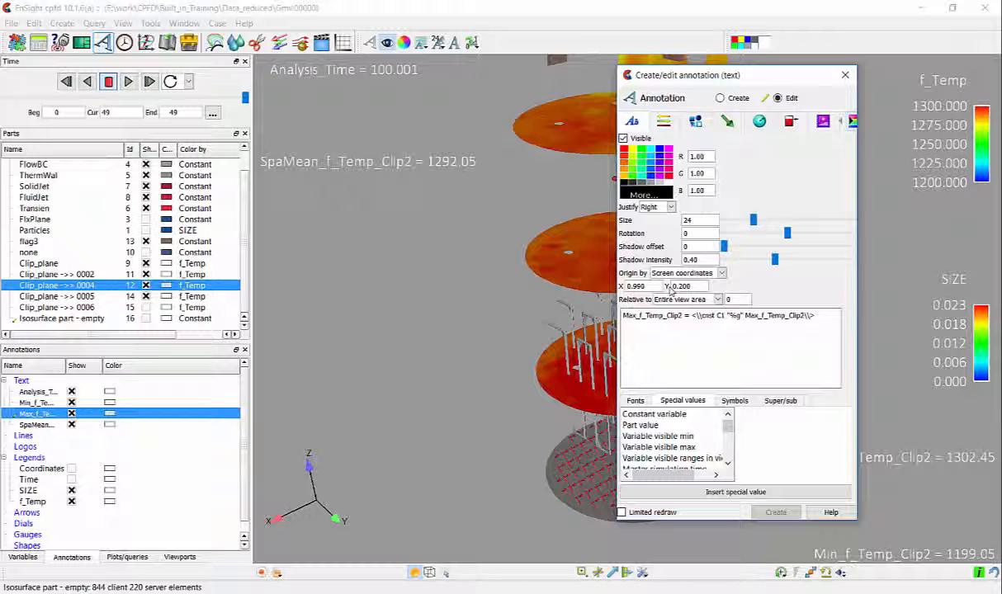
# Lower the Max_f_Temp_Clip2 annotation to just above the Min annotation, setting its Y origin to 0.040
pyautogui.moveTo(972, 459); pyautogui.dragTo(970, 536)
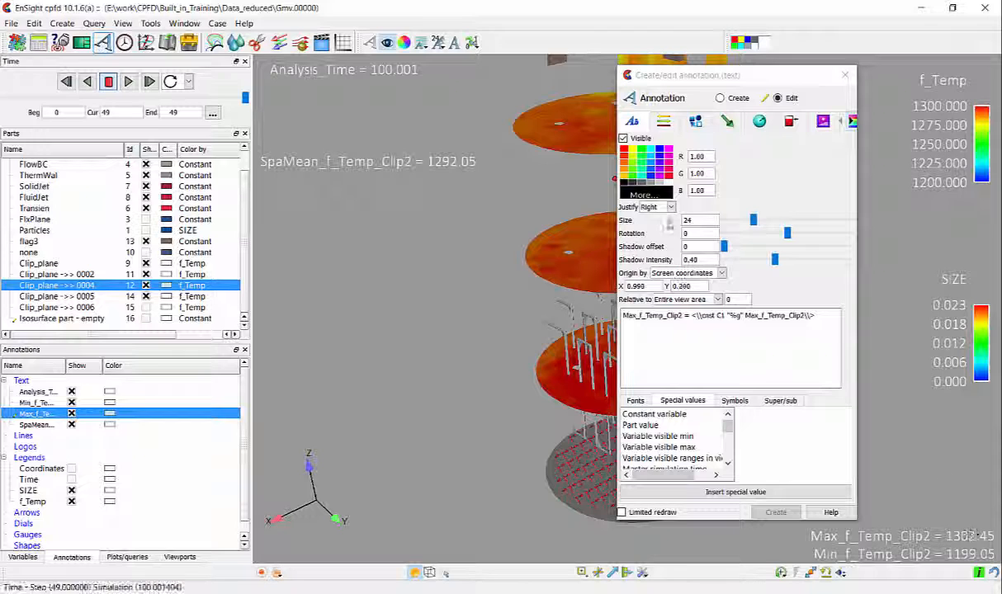
pyautogui.doubleClick(684, 285)
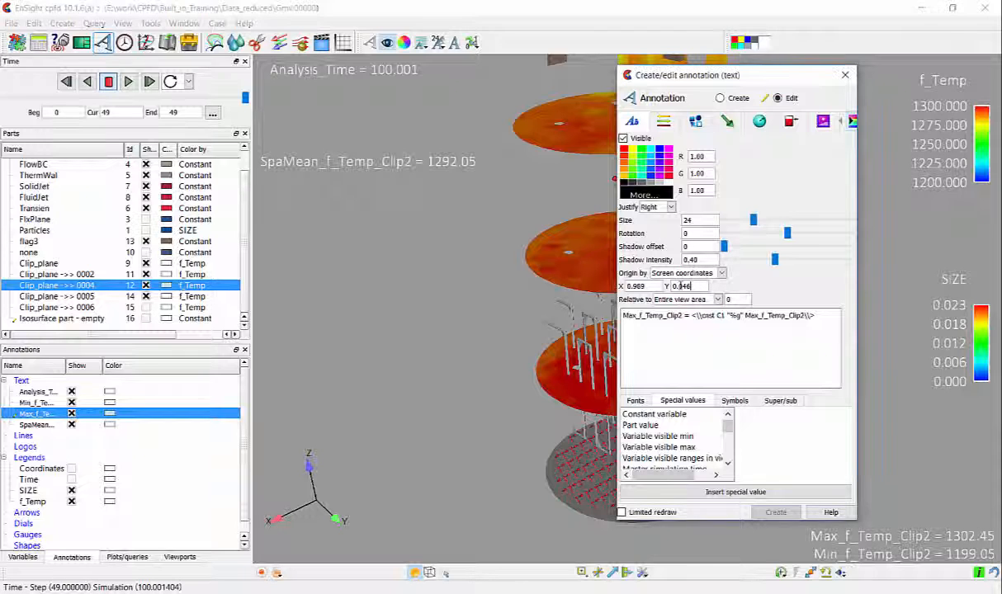
pyautogui.write('0.040')
pyautogui.press('Return')
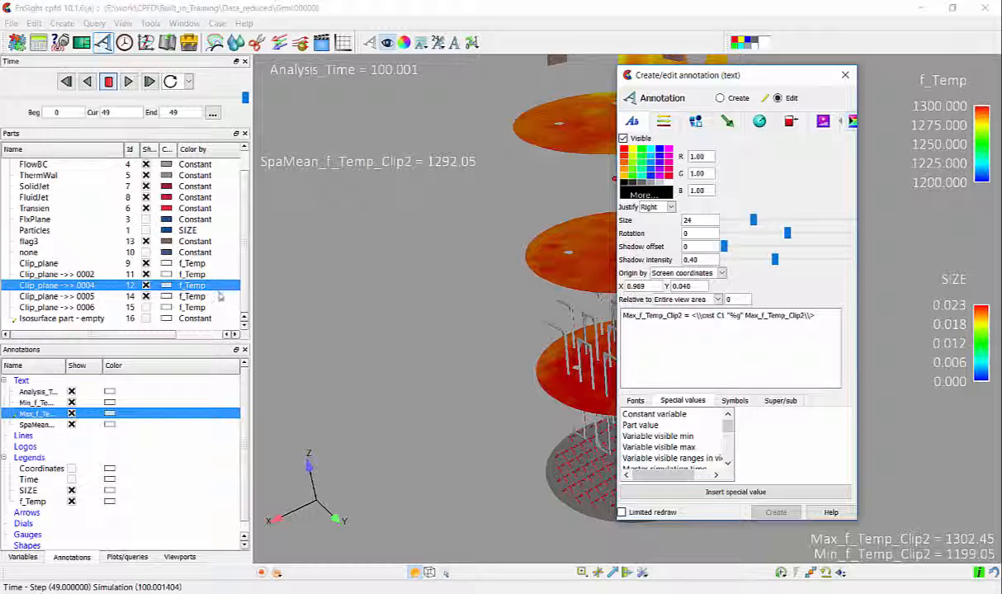
# Right-justify the SpaMean_f_Temp_Clip2 annotation and set its X origin to 0.99
pyautogui.click(36, 425)
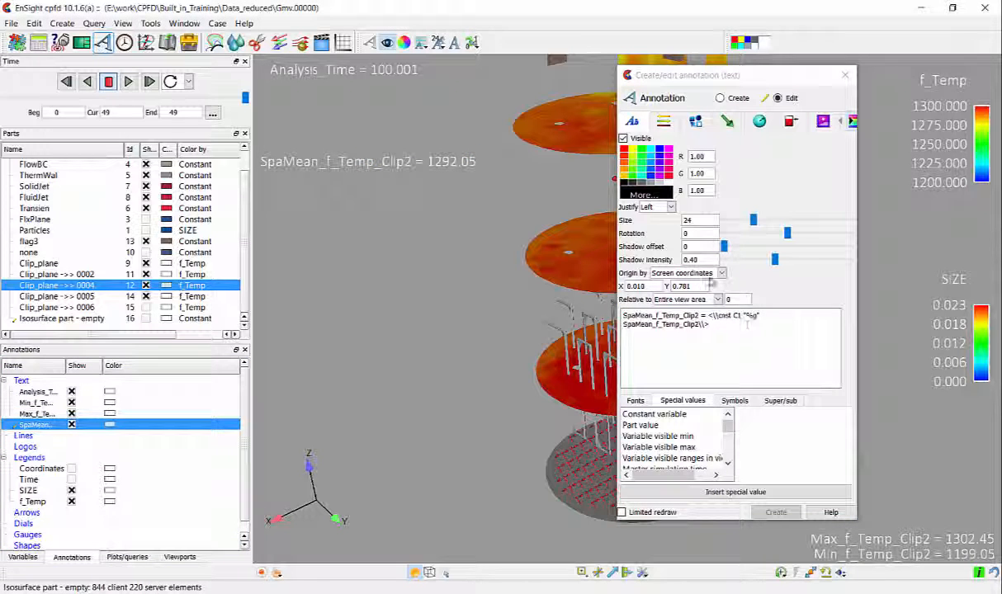
pyautogui.click(670, 206)
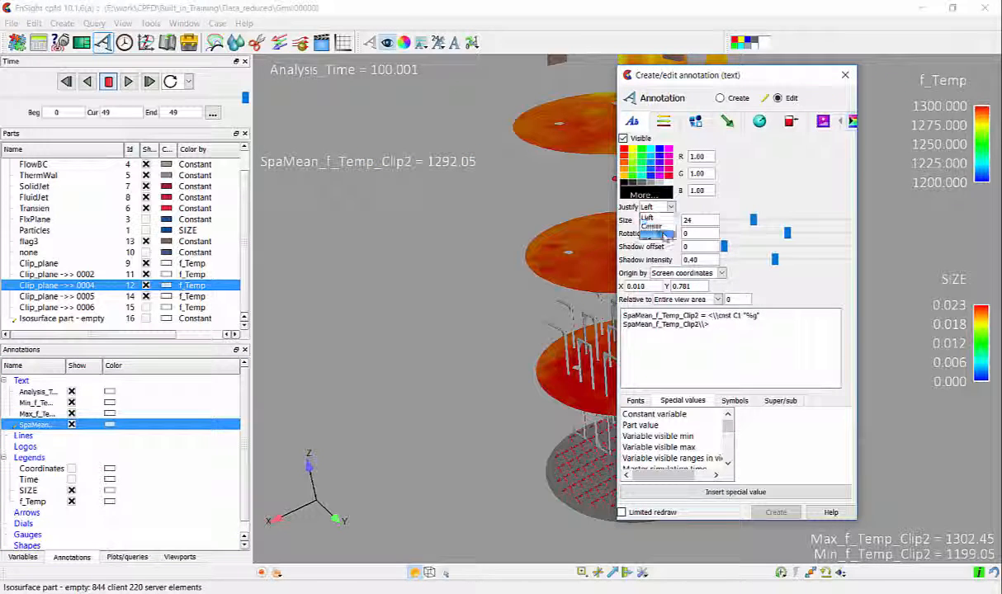
pyautogui.click(635, 232)
pyautogui.moveTo(649, 286); pyautogui.dragTo(623, 286)
pyautogui.write('0.8')
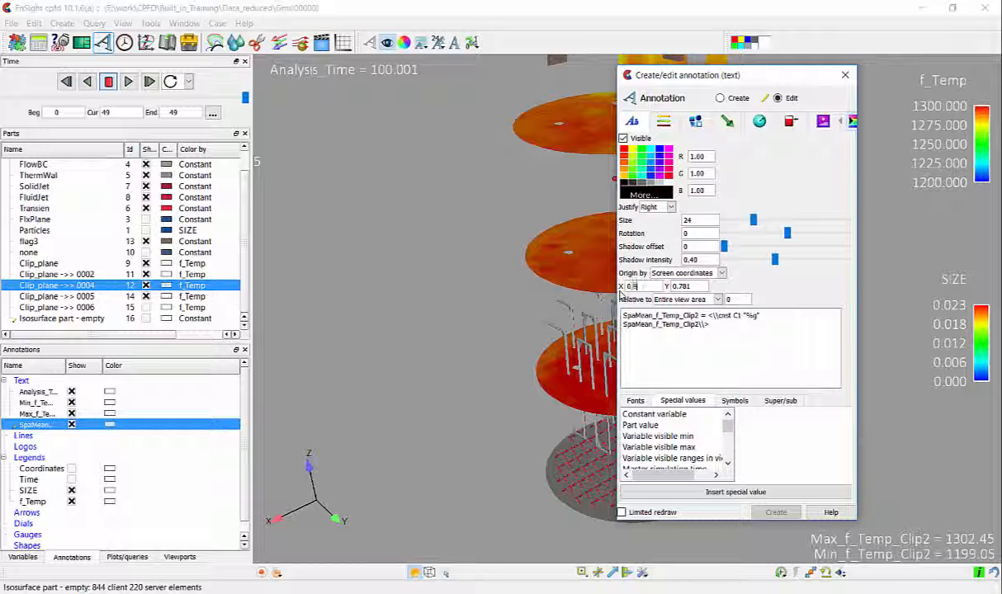
pyautogui.press('Return')
# Stack the SpaMean_f_Temp_Clip2 annotation above the Max annotation, adjusting its Y origin through 0.06 and 0.065 to 0.07
pyautogui.doubleClick(681, 286)
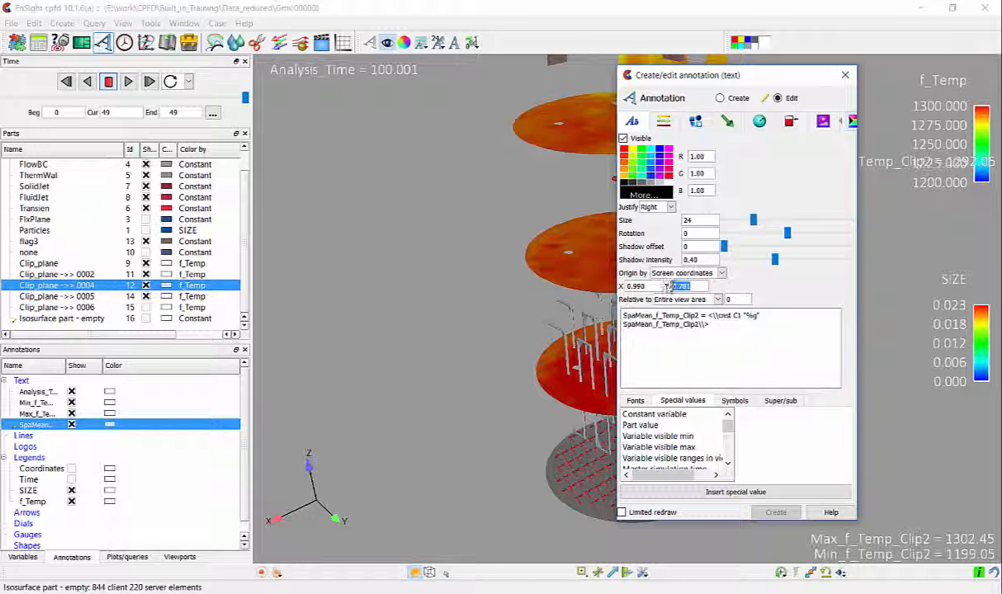
pyautogui.write('0.06')
pyautogui.press('Return')
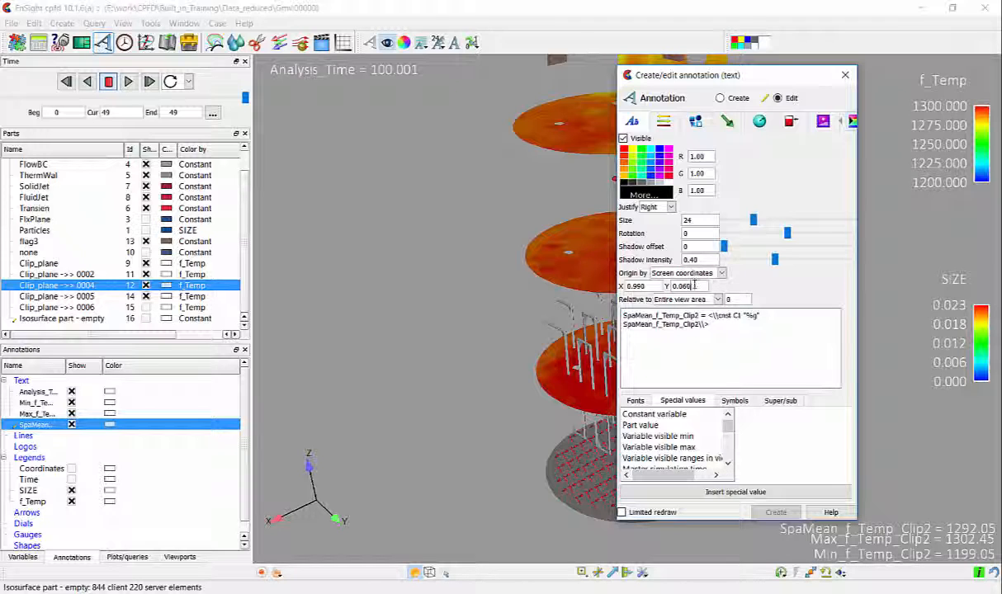
pyautogui.click(694, 286)
pyautogui.press('BackSpace')
pyautogui.write('5')
pyautogui.press('Return')
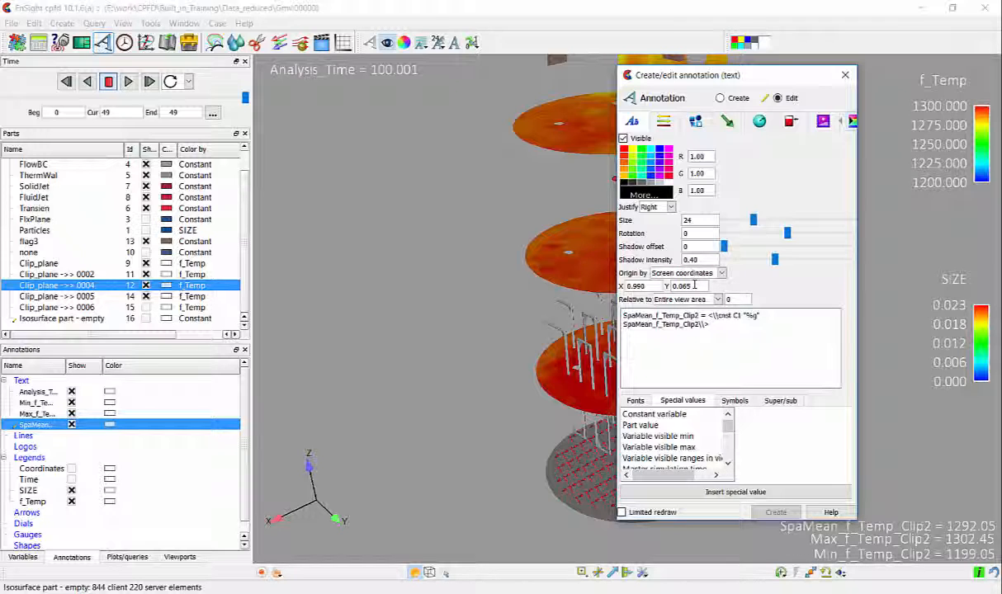
pyautogui.write('0.07')
pyautogui.press('Return')
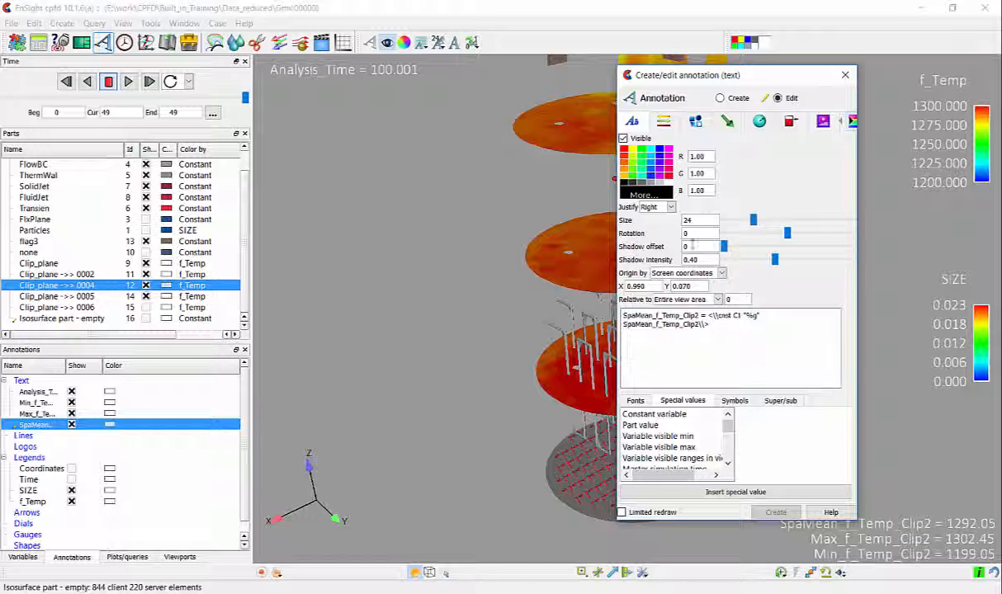
# Create a "Clip Plane at :" text annotation with Clip_plane ->> 0004's part value to two decimals and place it above the SpaMean annotation
pyautogui.click(720, 98)
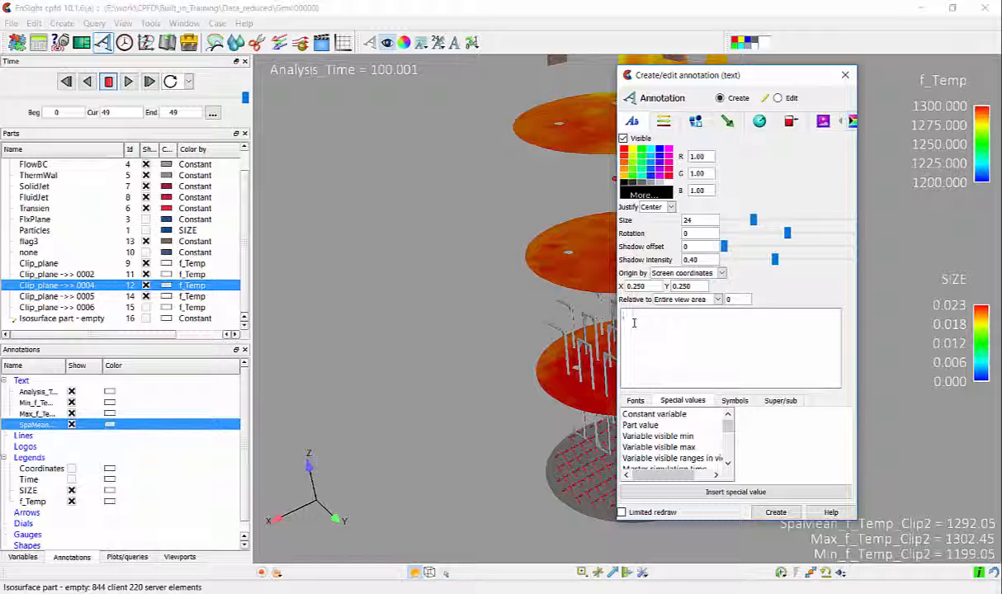
pyautogui.write('Clip Plane at :')
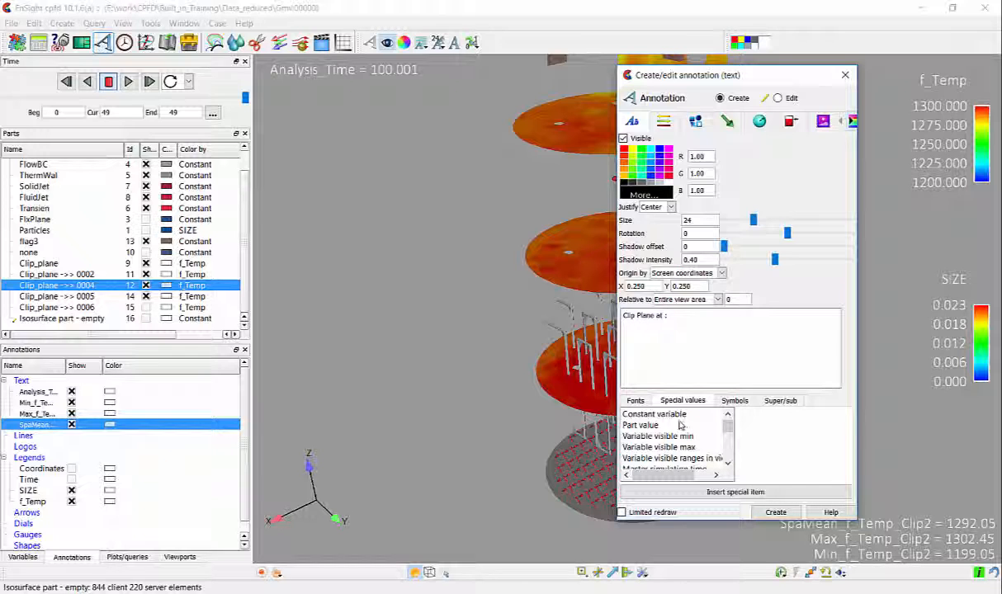
pyautogui.click(640, 425)
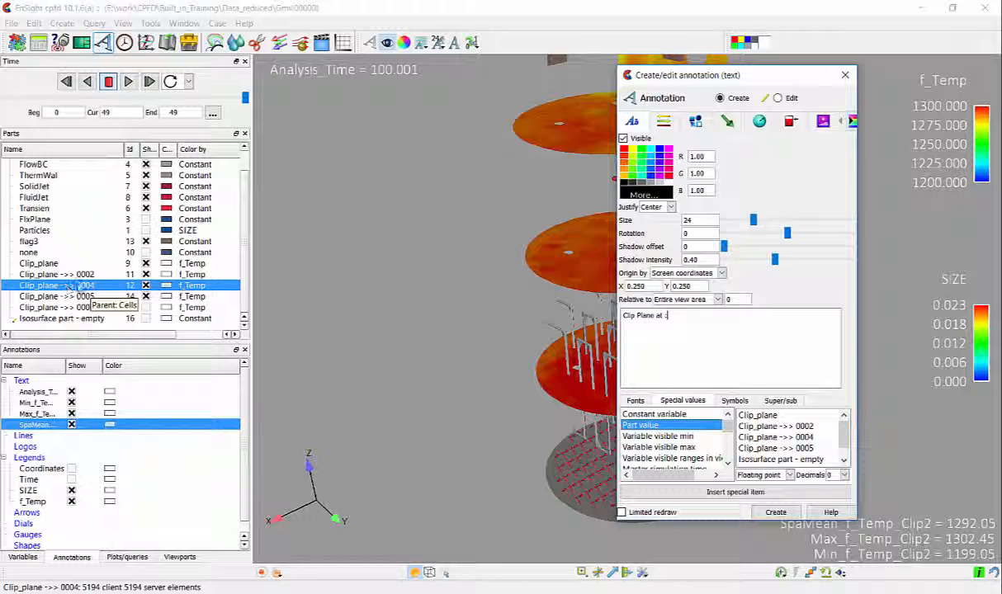
pyautogui.click(772, 437)
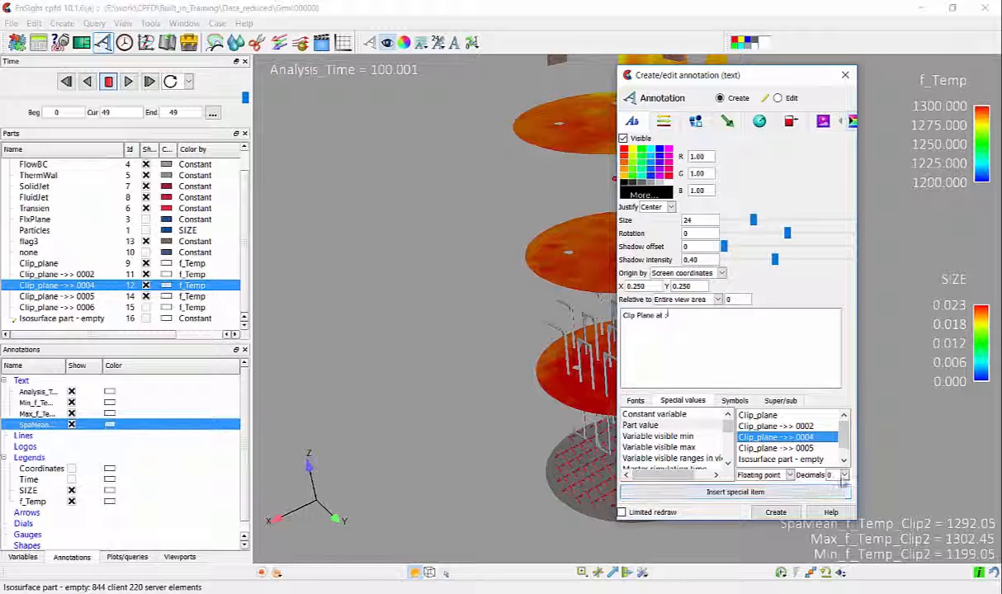
pyautogui.click(835, 475)
pyautogui.click(830, 512)
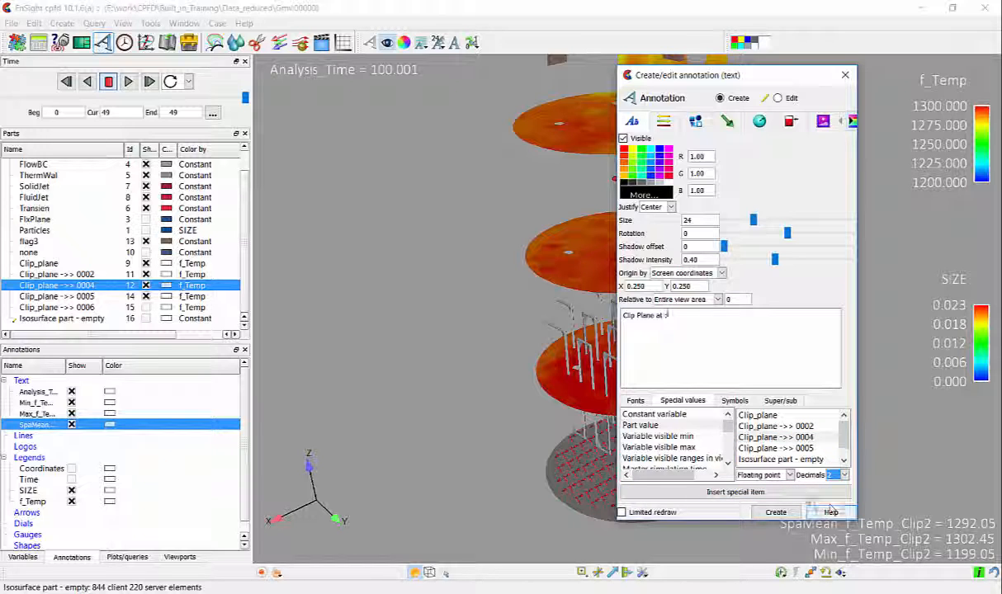
pyautogui.click(764, 492)
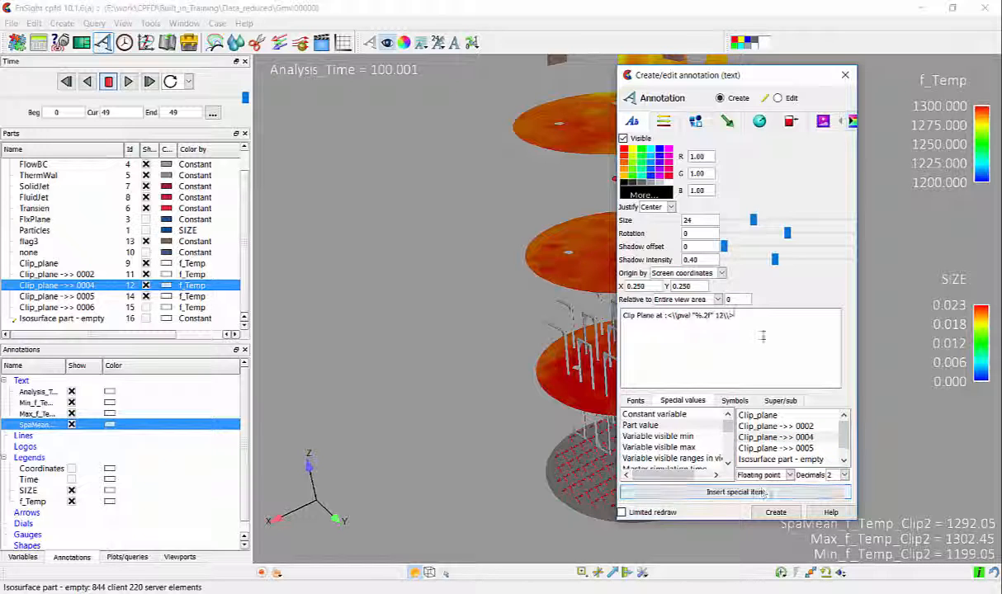
pyautogui.click(775, 512)
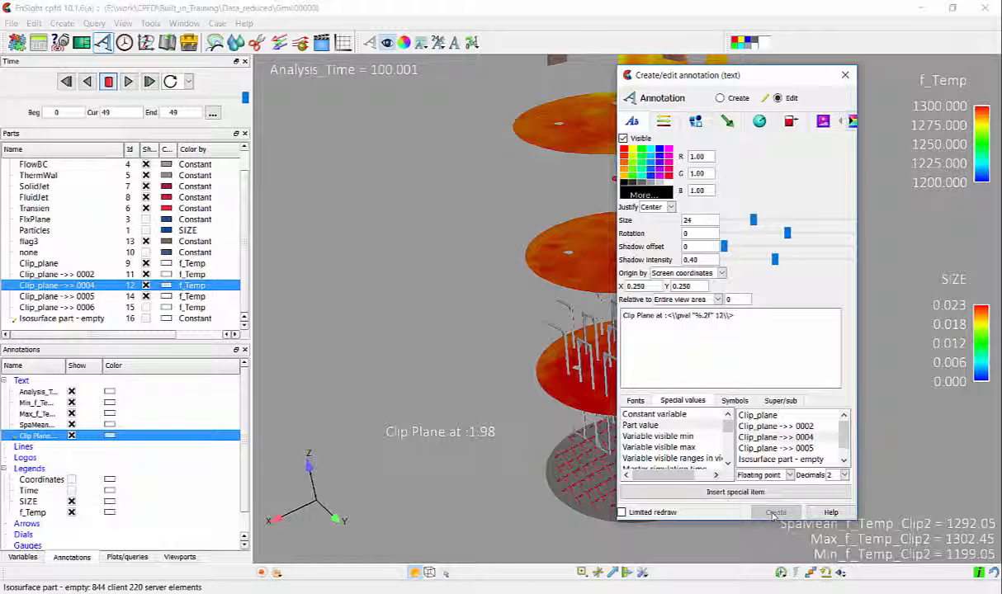
pyautogui.click(845, 74)
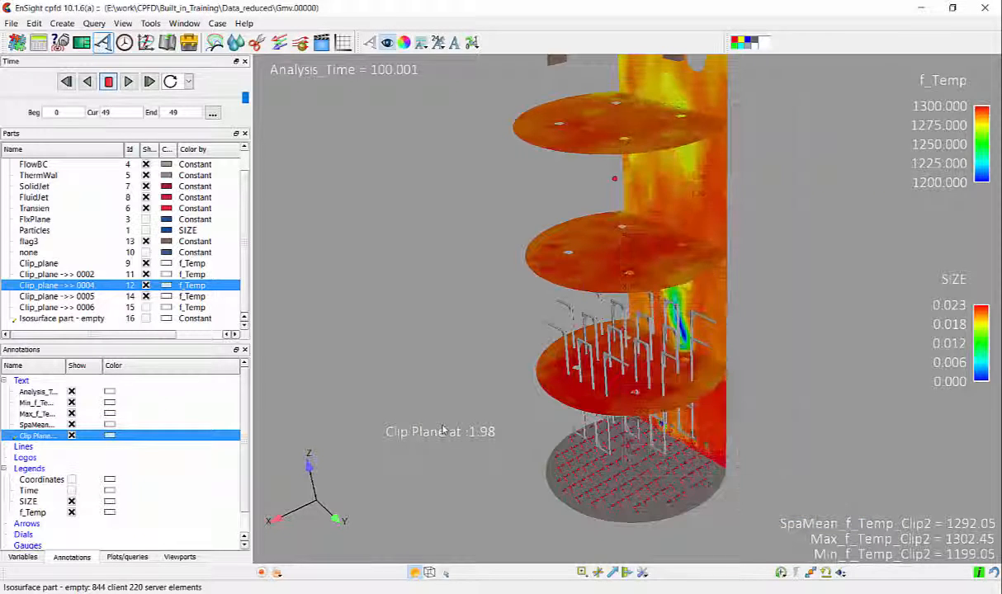
pyautogui.moveTo(442, 439)
pyautogui.mouseDown()
pyautogui.moveTo(850, 483)
pyautogui.moveTo(935, 504)
pyautogui.mouseUp()
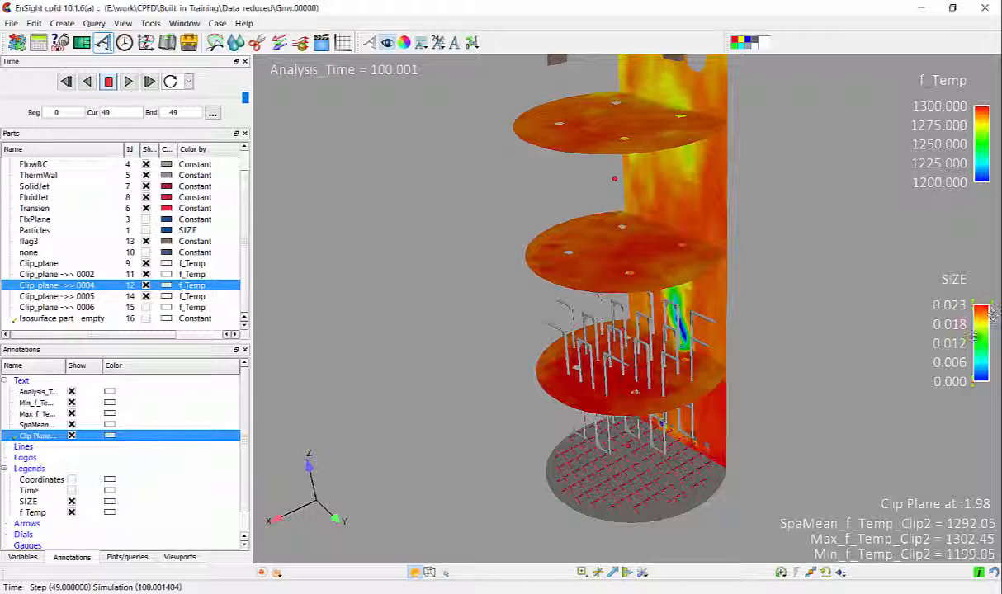
# Hide the SIZE legend and stretch the f_Temp legend vertically to fill the space above the Clip Plane label
pyautogui.rightClick(976, 344)
pyautogui.click(990, 391)
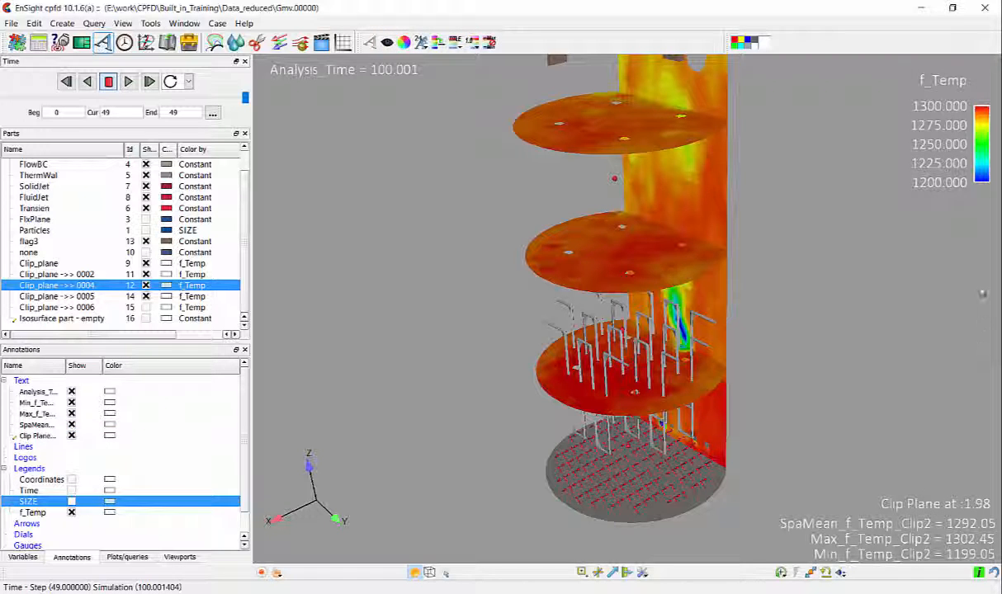
pyautogui.moveTo(985, 147); pyautogui.dragTo(971, 438)
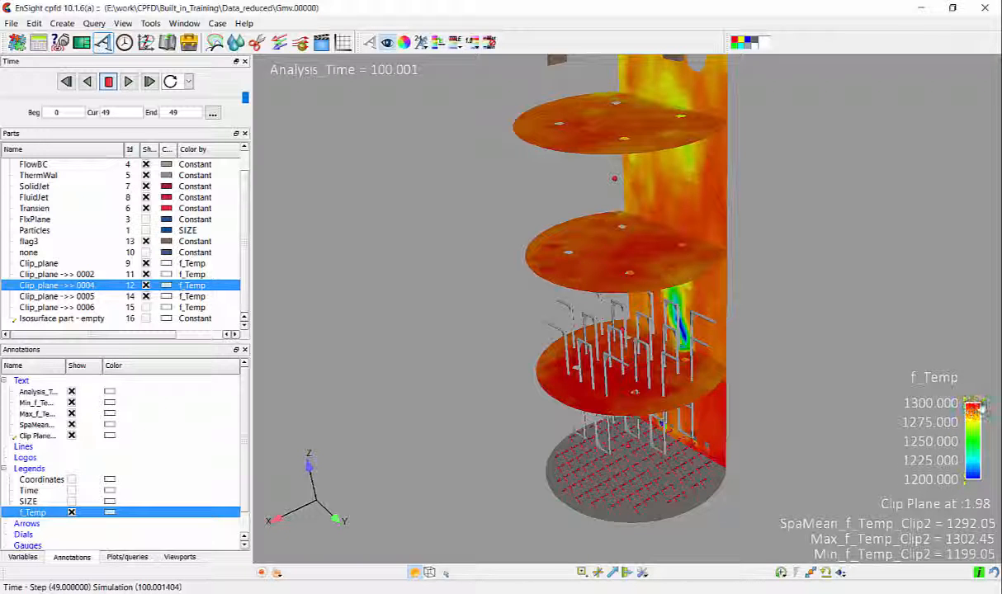
pyautogui.moveTo(983, 394); pyautogui.dragTo(985, 104)
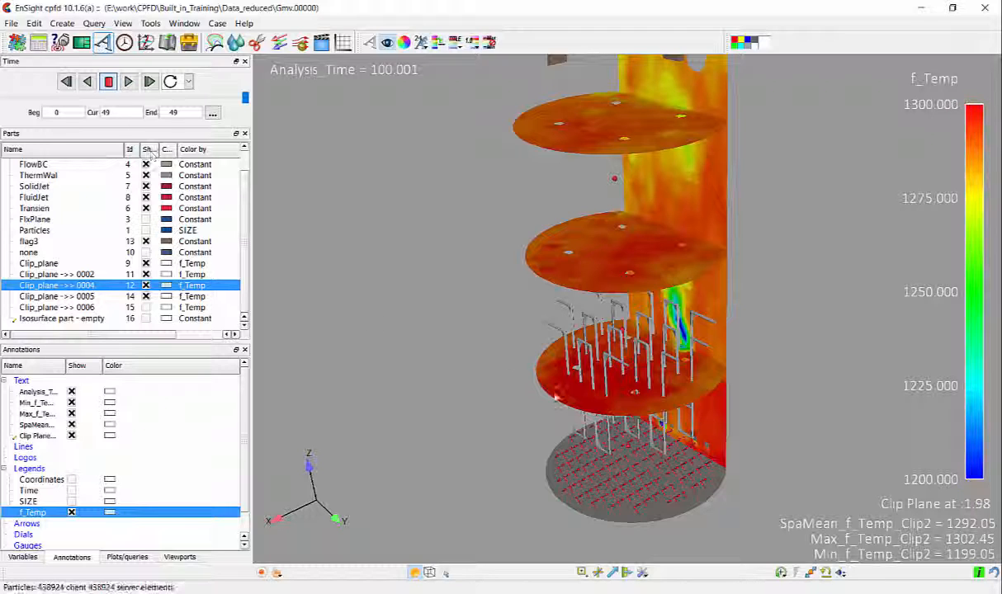
# Raise the Clip_plane ->> 0004 part through the vessel to a Z position of about 2.63
pyautogui.click(558, 394)
pyautogui.moveTo(558, 395); pyautogui.dragTo(558, 378)
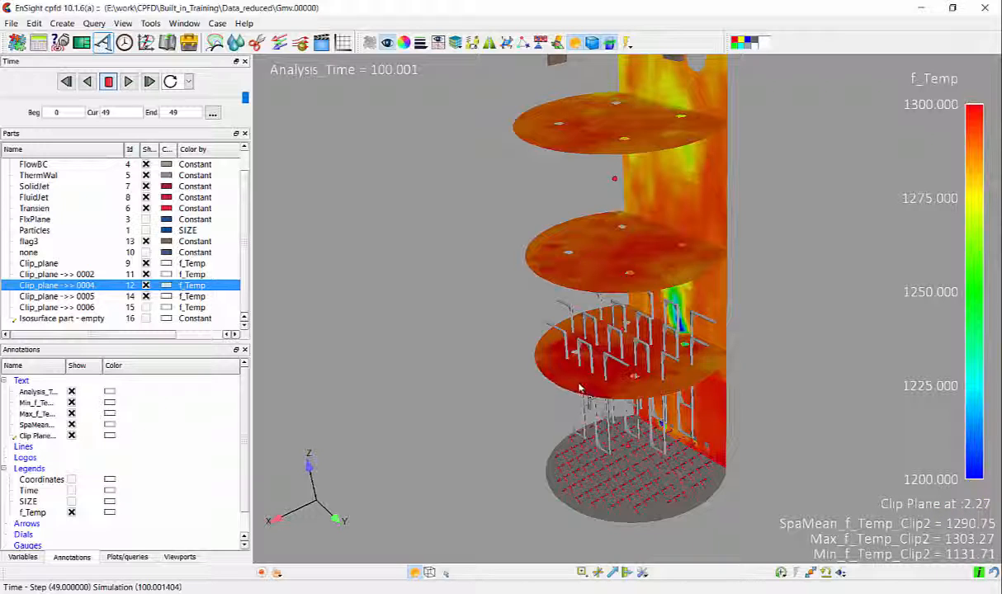
pyautogui.moveTo(546, 370); pyautogui.dragTo(589, 366)
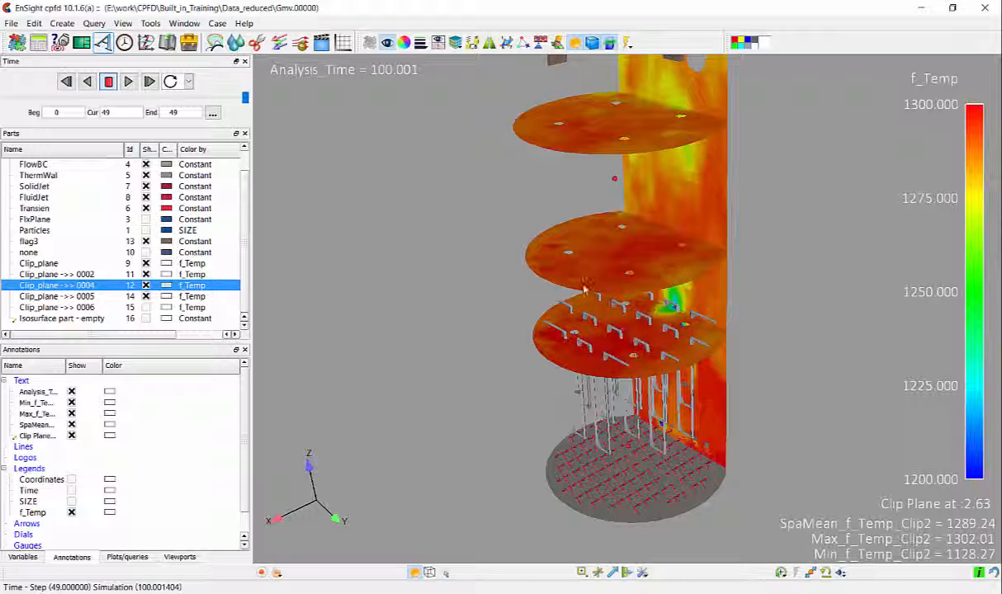
# Show the whole vessel beside the legend and lower Clip_plane ->> 0004 to a Z position of about 0.55
pyautogui.moveTo(703, 194); pyautogui.dragTo(735, 269)
pyautogui.moveTo(736, 268); pyautogui.dragTo(733, 307, button='middle')
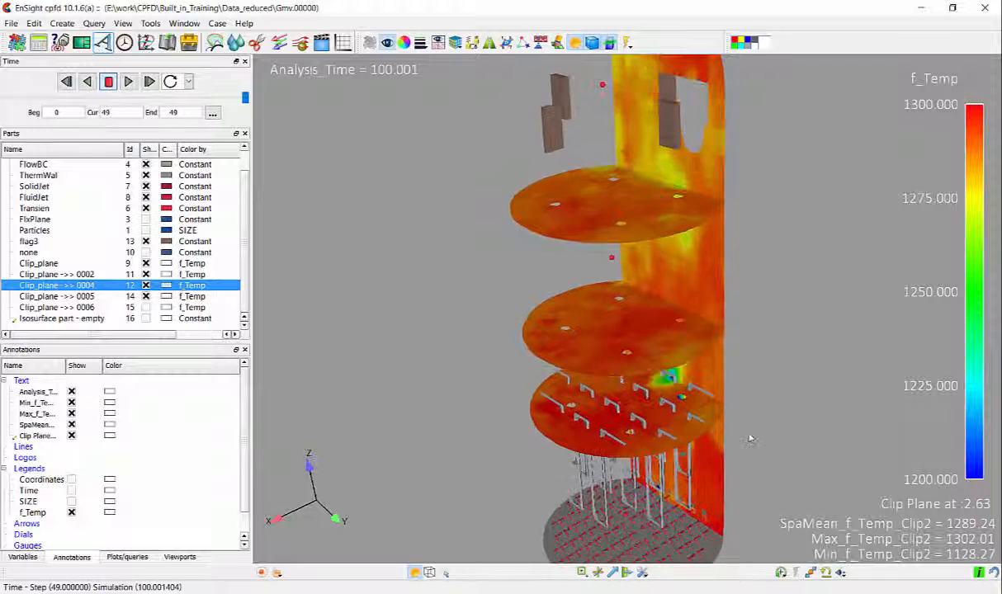
pyautogui.moveTo(750, 436); pyautogui.dragTo(743, 364, button='right')
pyautogui.moveTo(687, 399); pyautogui.dragTo(752, 385, button='middle')
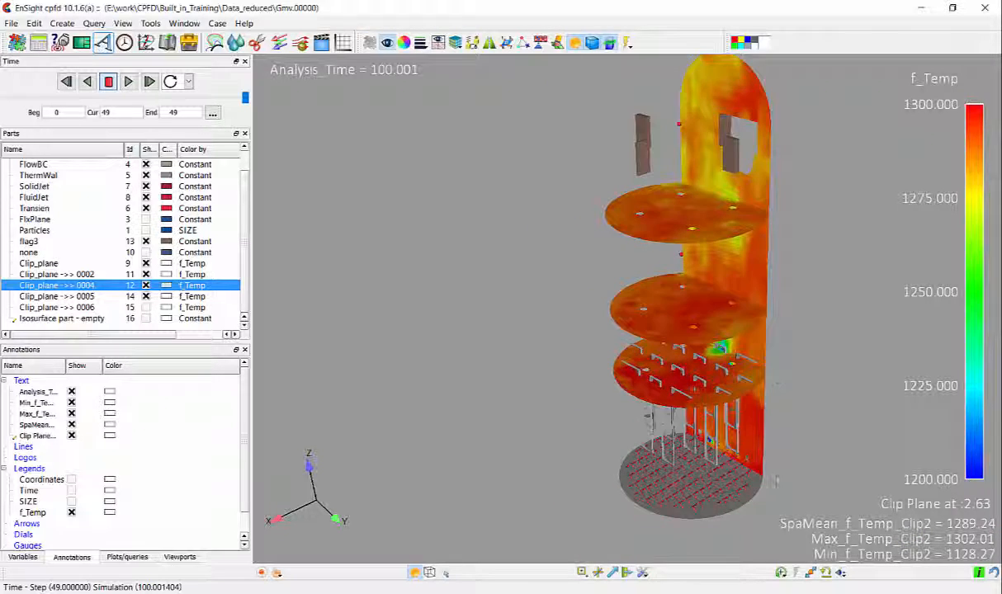
pyautogui.moveTo(737, 457); pyautogui.dragTo(734, 413, button='right')
pyautogui.moveTo(695, 387); pyautogui.dragTo(748, 392, button='middle')
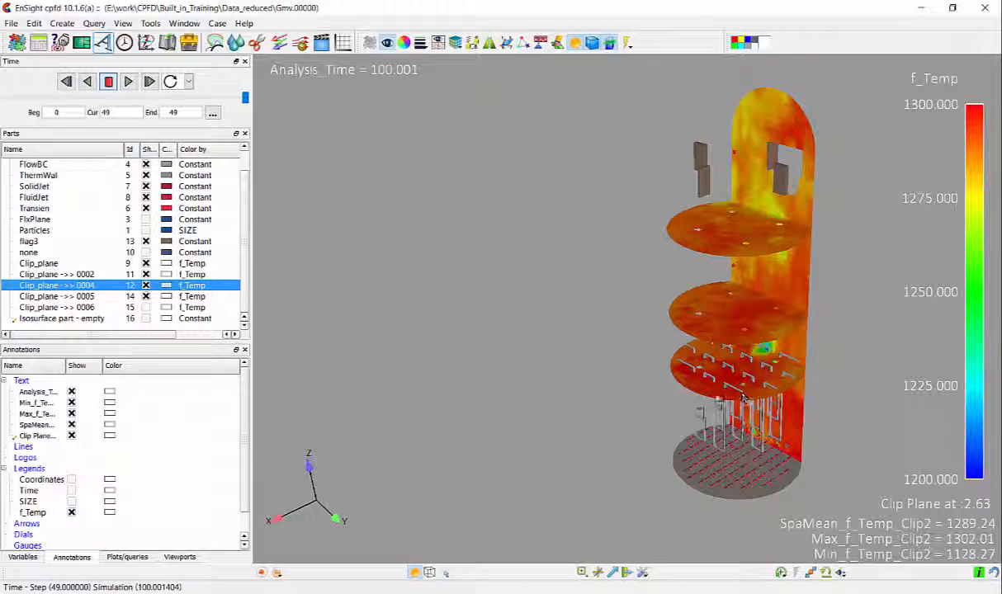
pyautogui.moveTo(705, 388)
pyautogui.mouseDown()
pyautogui.moveTo(707, 516)
pyautogui.moveTo(715, 182)
pyautogui.moveTo(715, 442)
pyautogui.mouseUp()
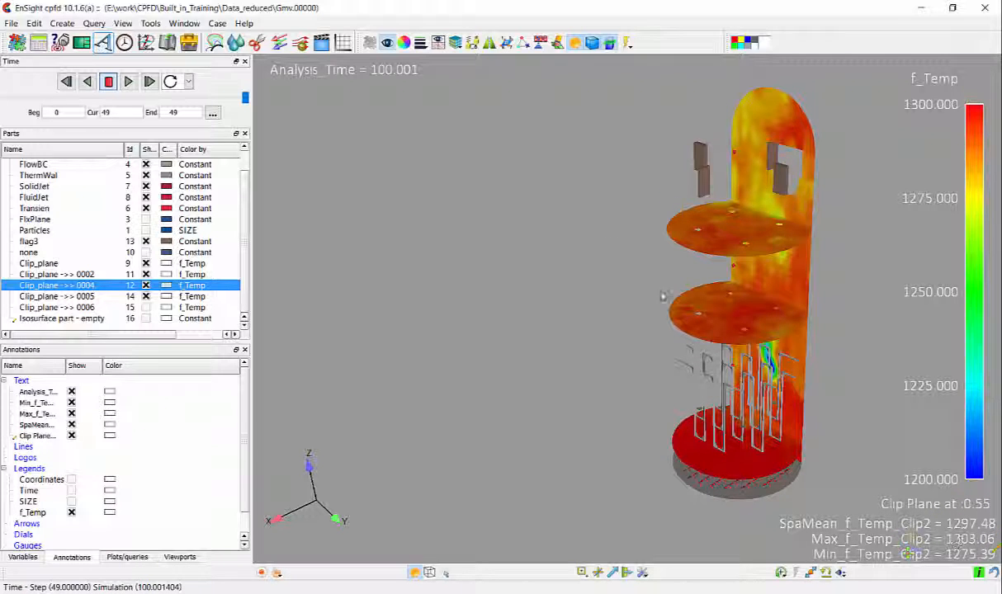
# Launch the part constant query from the user-defined Analyze tools for Clip_plane ->> 0004
pyautogui.click(188, 42)
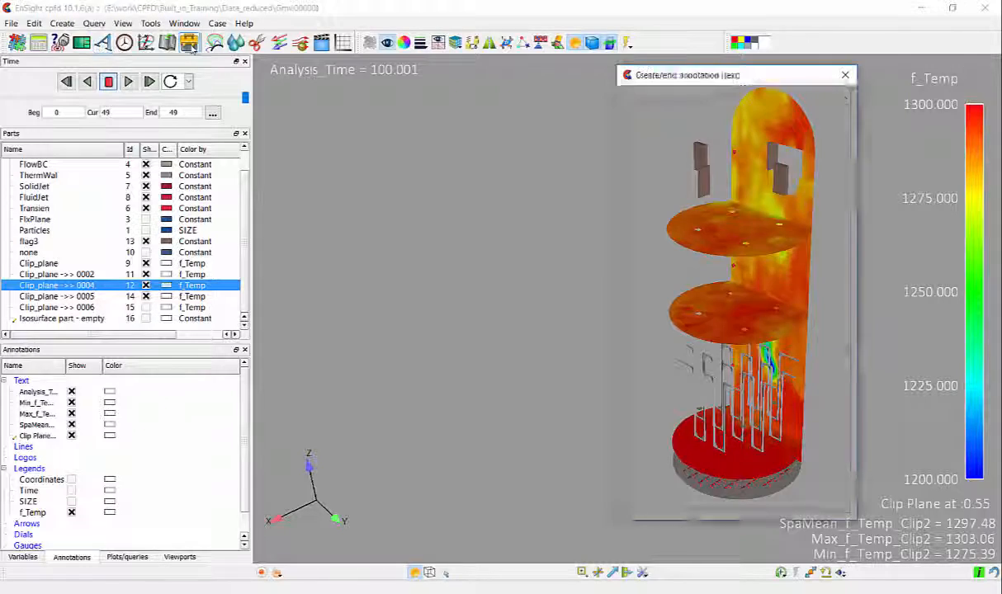
pyautogui.moveTo(726, 80); pyautogui.dragTo(205, 141)
pyautogui.click(165, 145)
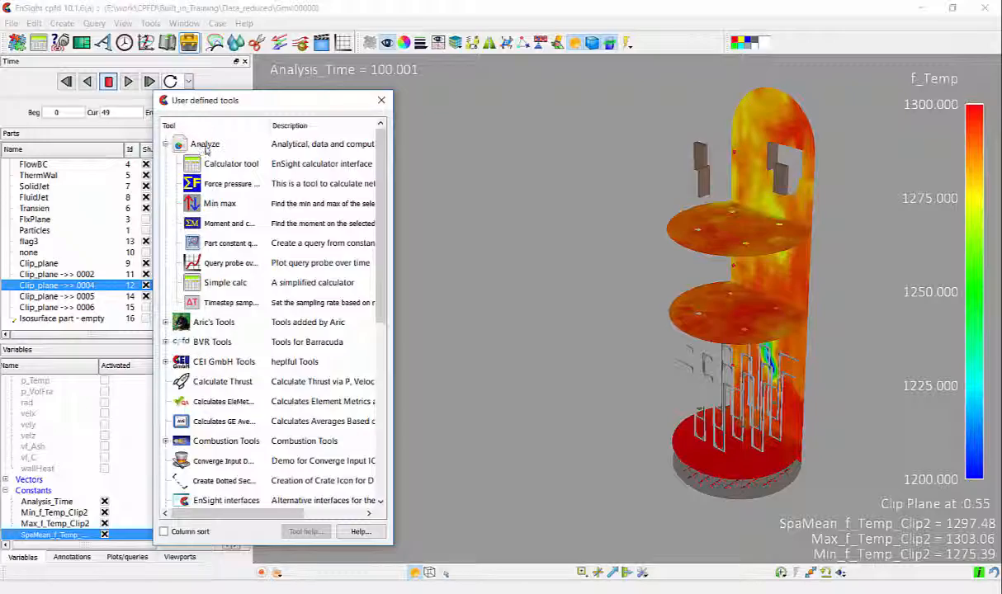
pyautogui.doubleClick(226, 245)
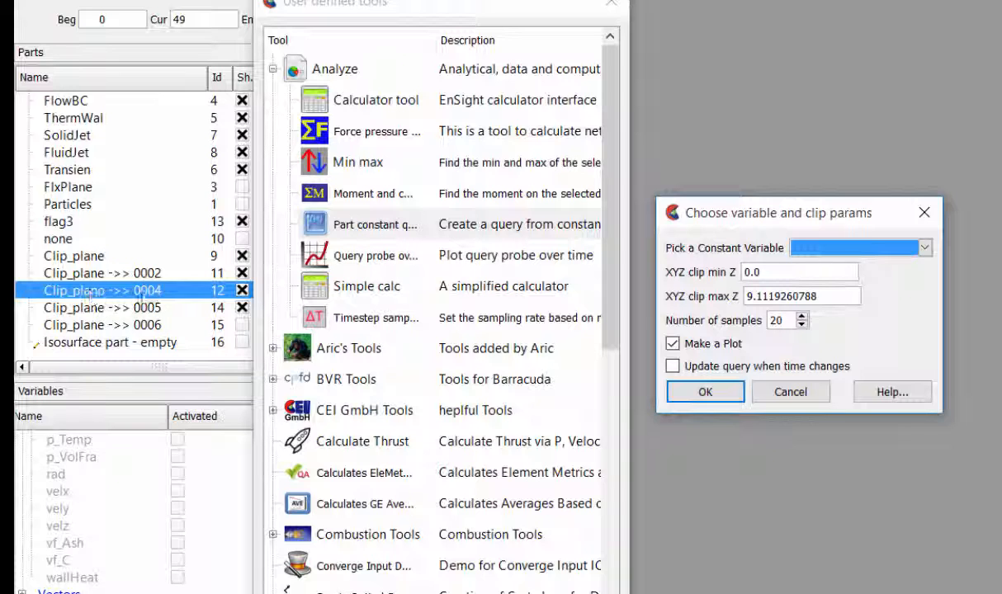
# Query and plot Max_f_Temp_Clip2 with the clip plane swept in Z from 0.01 to 9
pyautogui.click(863, 249)
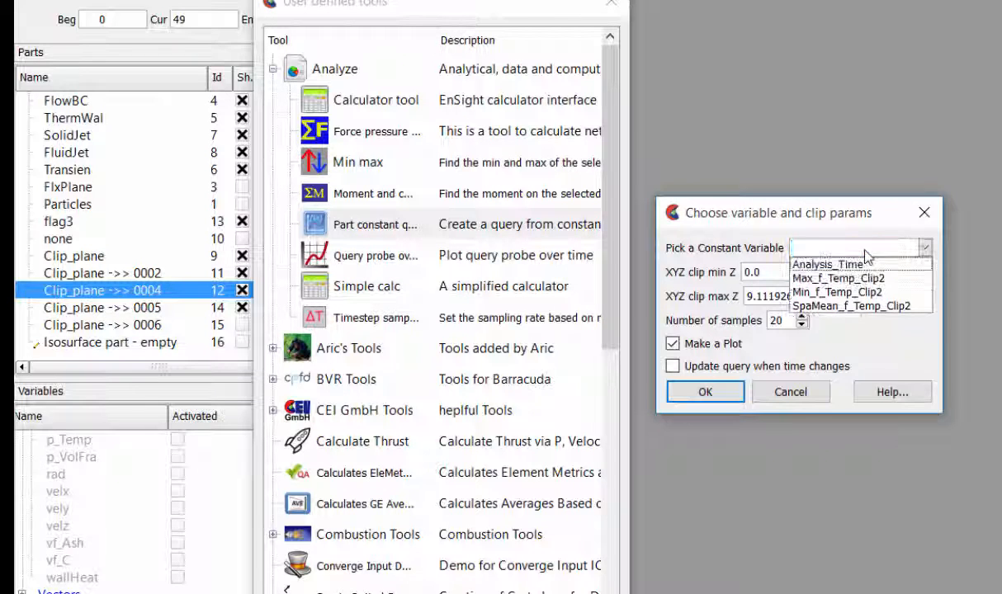
pyautogui.click(895, 281)
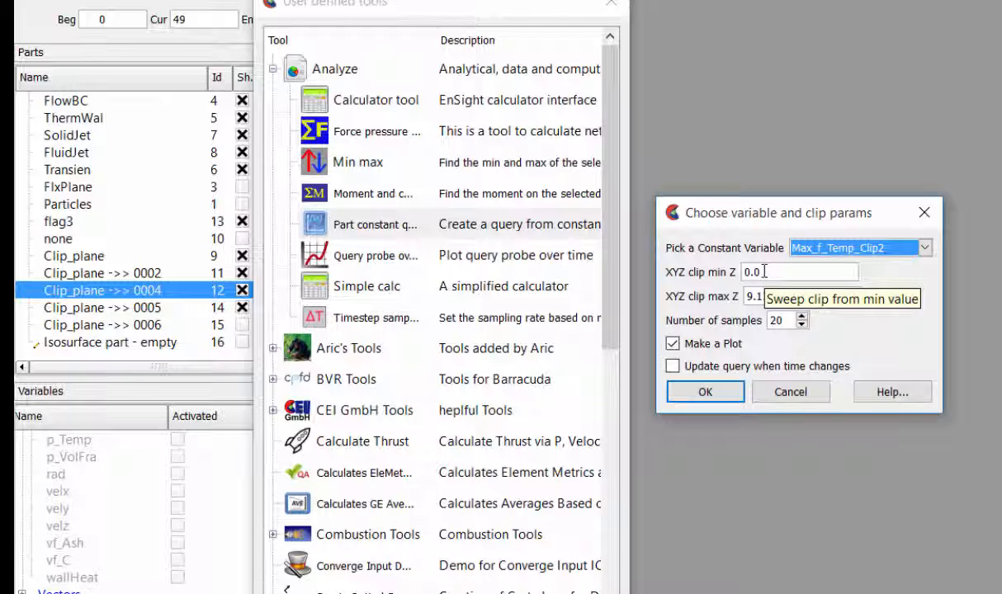
pyautogui.click(764, 271)
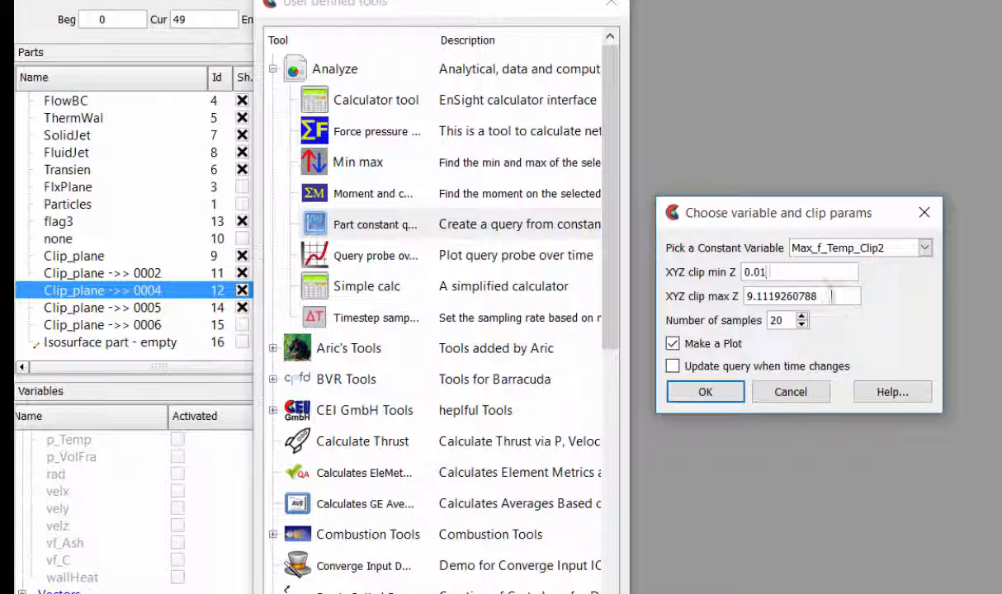
pyautogui.moveTo(839, 297); pyautogui.dragTo(749, 297)
pyautogui.write('9')
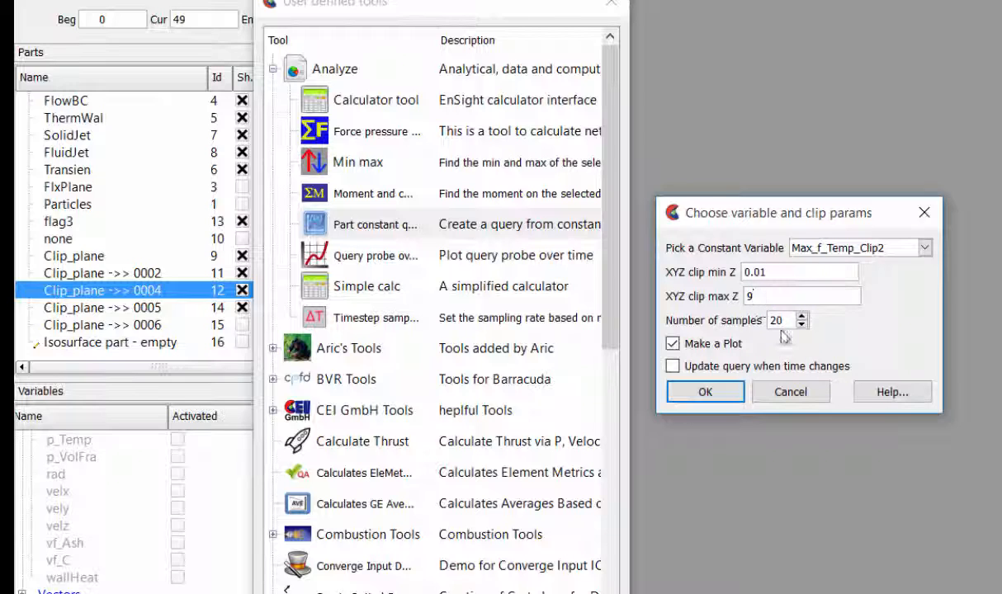
pyautogui.press('Tab')
pyautogui.click(706, 393)
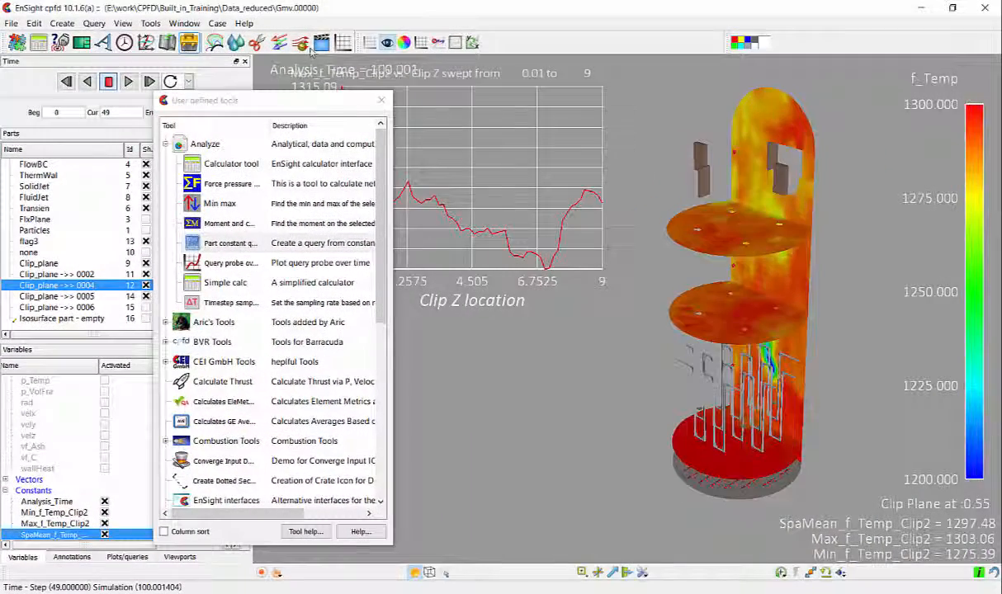
# Move the user-defined tools window off the plot and lower the plot clear of the Analysis_Time annotation
pyautogui.moveTo(325, 102); pyautogui.dragTo(237, 110)
pyautogui.moveTo(197, 122); pyautogui.dragTo(190, 127)
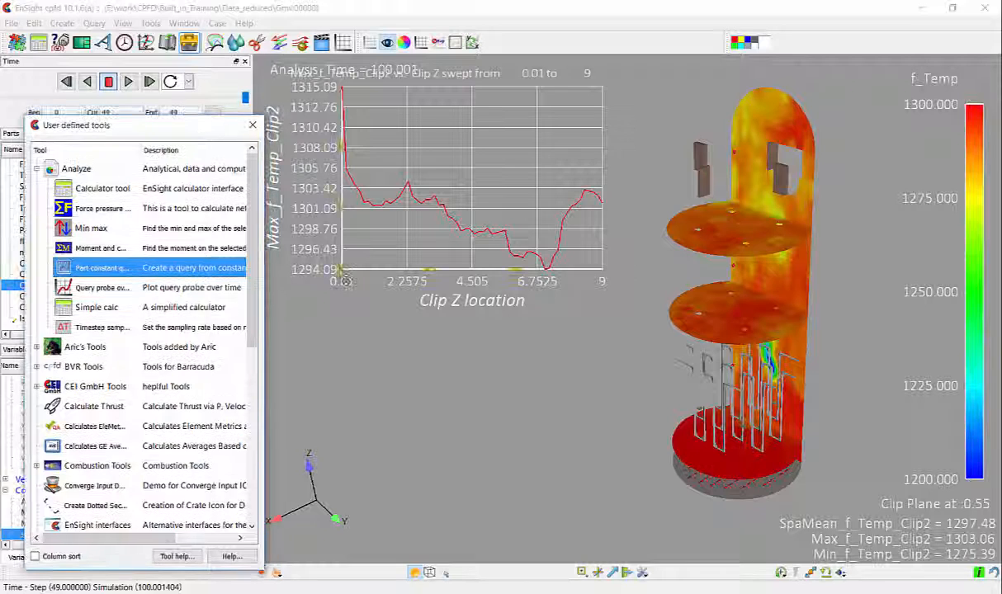
pyautogui.moveTo(340, 271); pyautogui.dragTo(345, 335)
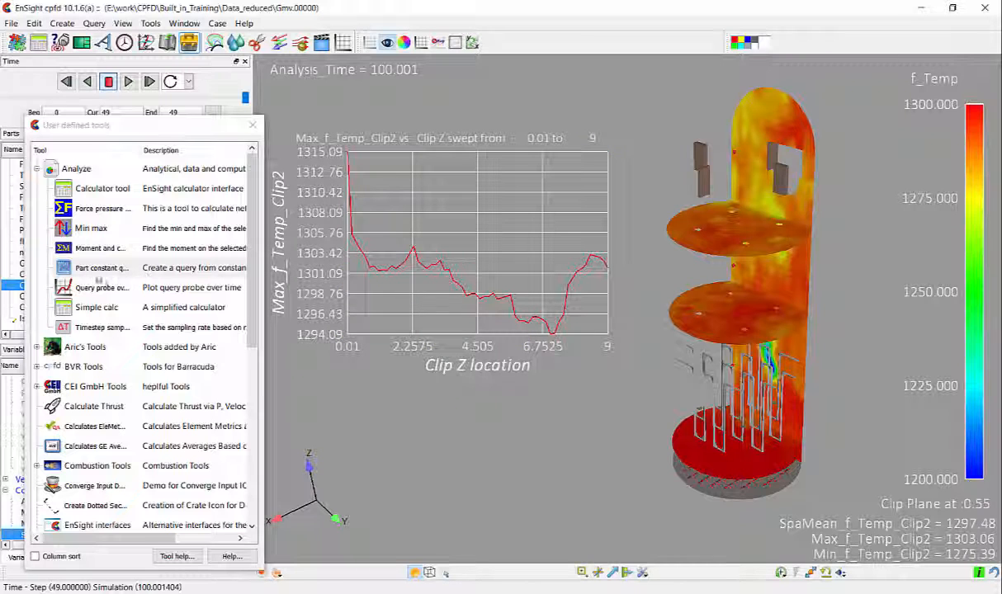
# Query Min_f_Temp_Clip2 over clip Z from 0.01 to 9.0 with 60 samples, without making a separate plot
pyautogui.doubleClick(99, 268)
pyautogui.click(505, 257)
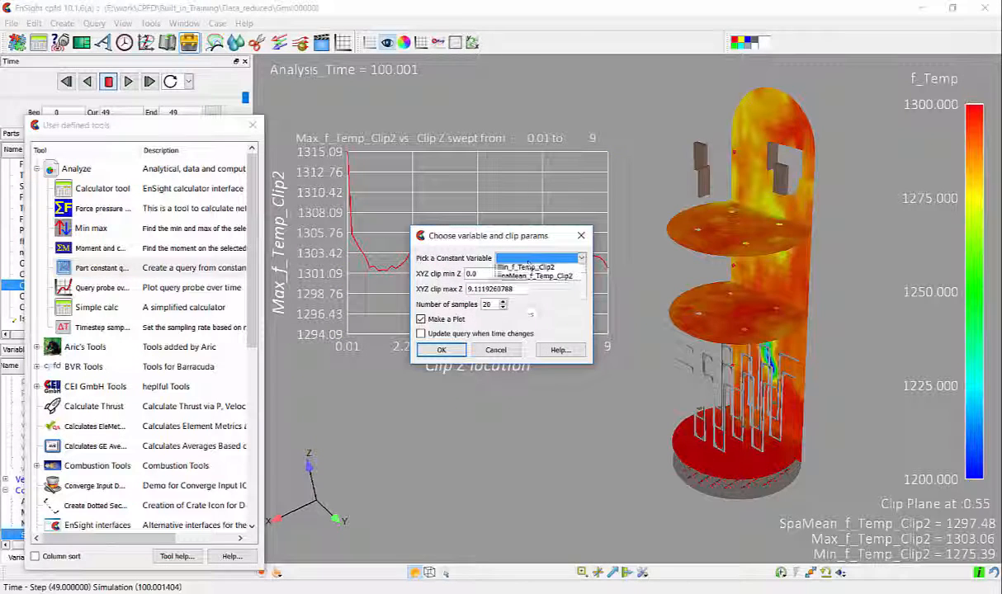
pyautogui.click(524, 270)
pyautogui.click(492, 274)
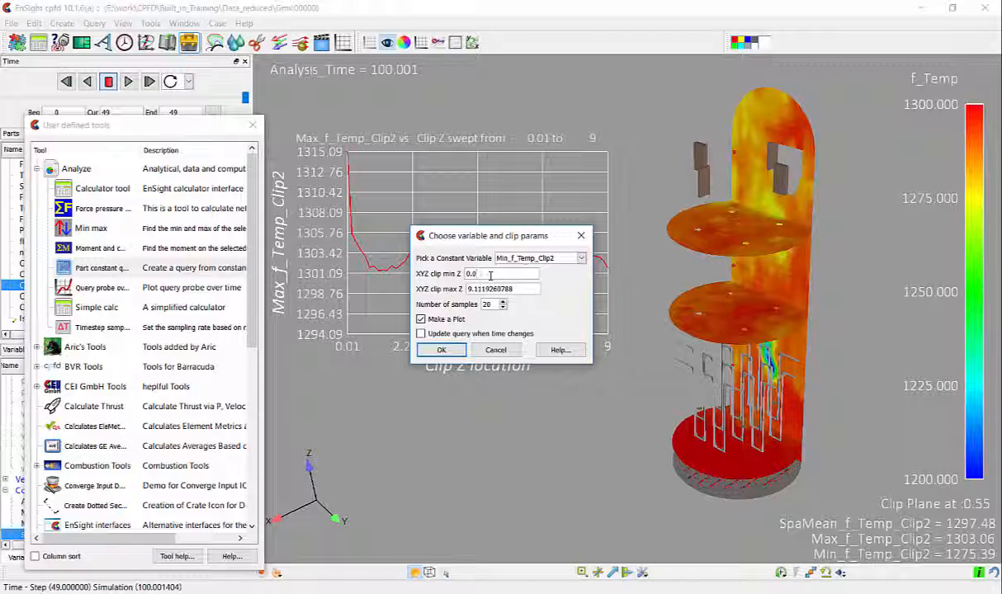
pyautogui.write('1')
pyautogui.press('Tab')
pyautogui.write('9')
pyautogui.press('Tab')
pyautogui.write('60')
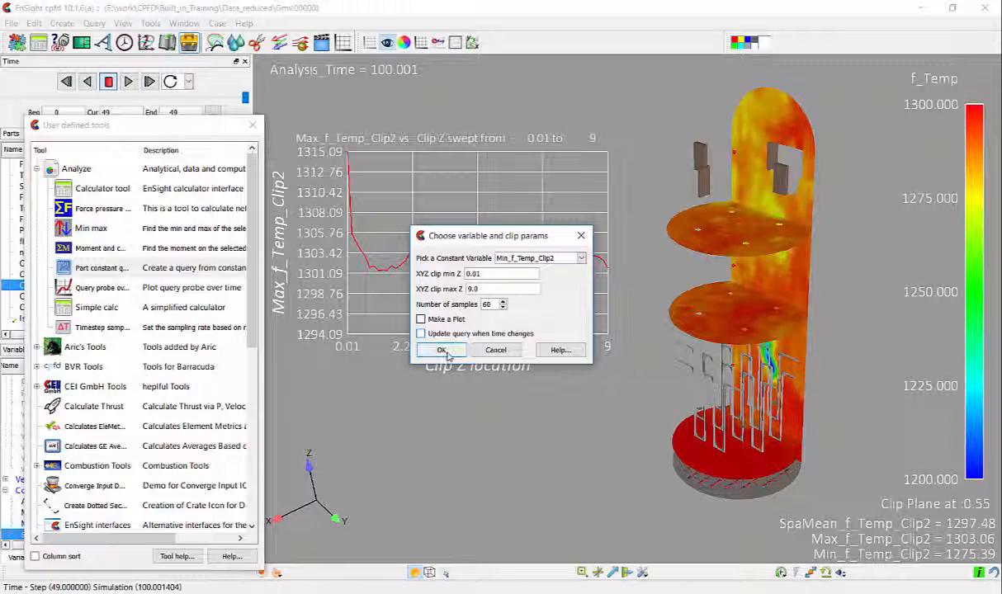
pyautogui.click(443, 350)
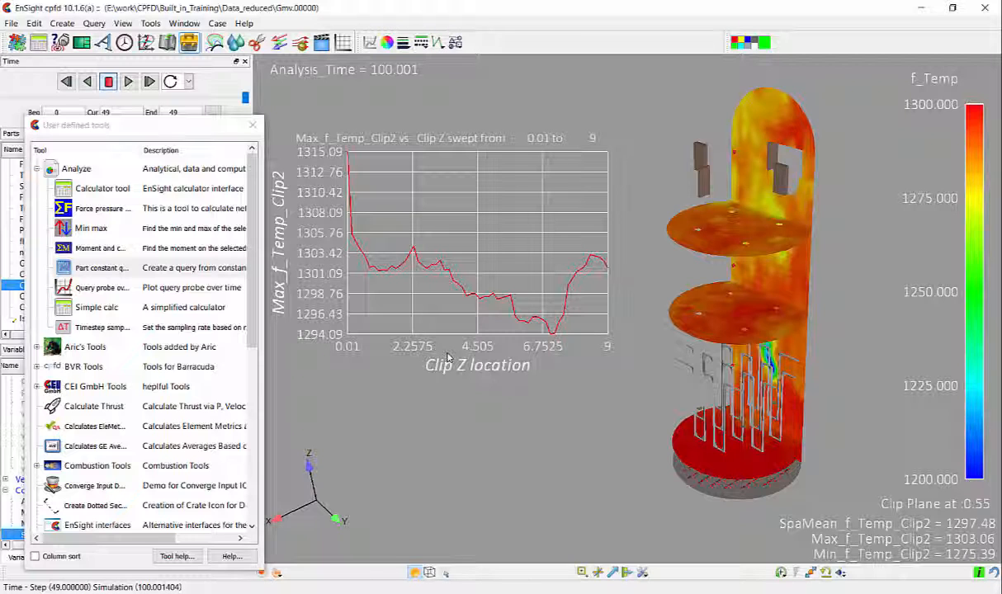
# Query SpaMean_f_Temp_Clip2 over clip Z from 0.01 to 9 with 60 samples, without a separate plot, and close the user-defined tools
pyautogui.doubleClick(115, 268)
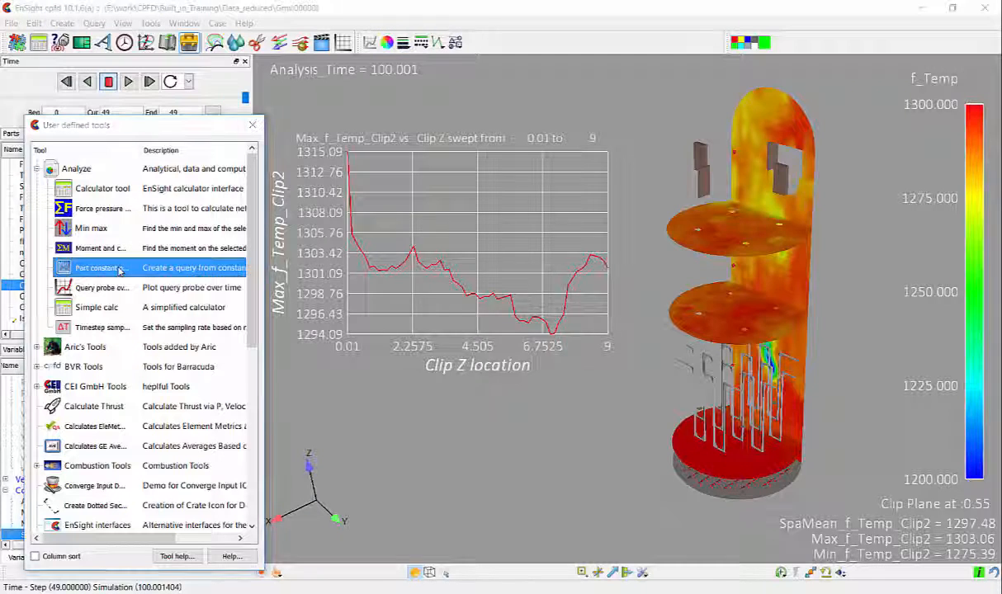
pyautogui.click(538, 258)
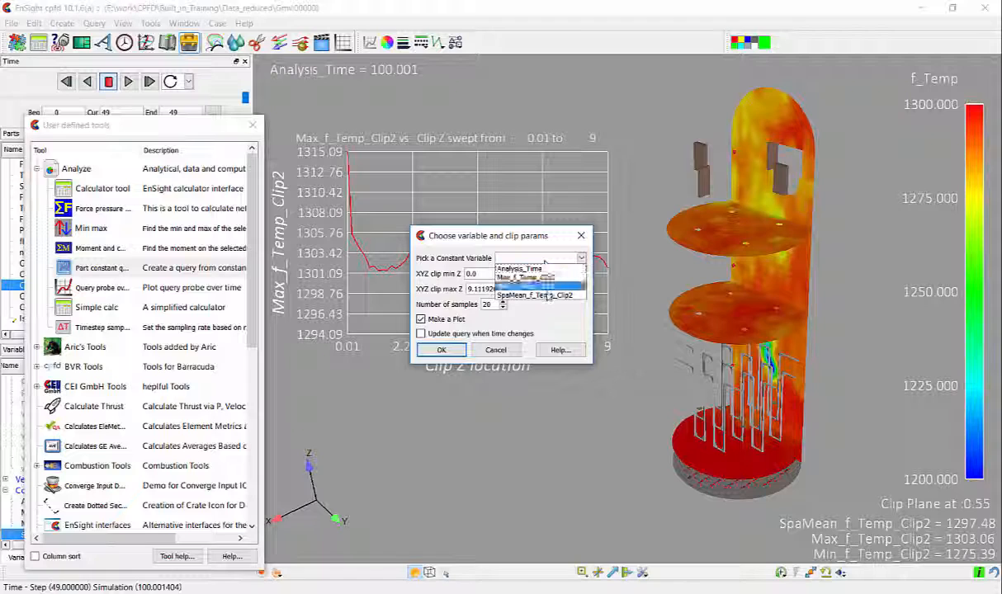
pyautogui.click(545, 296)
pyautogui.click(476, 273)
pyautogui.write('1')
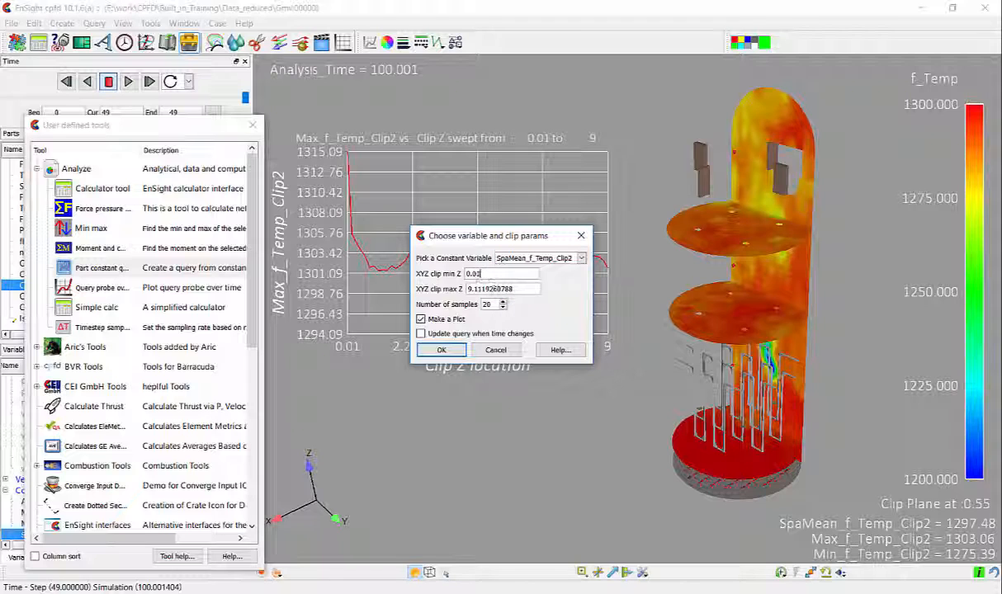
pyautogui.moveTo(512, 288); pyautogui.dragTo(480, 305)
pyautogui.write('9')
pyautogui.write('60')
pyautogui.click(441, 350)
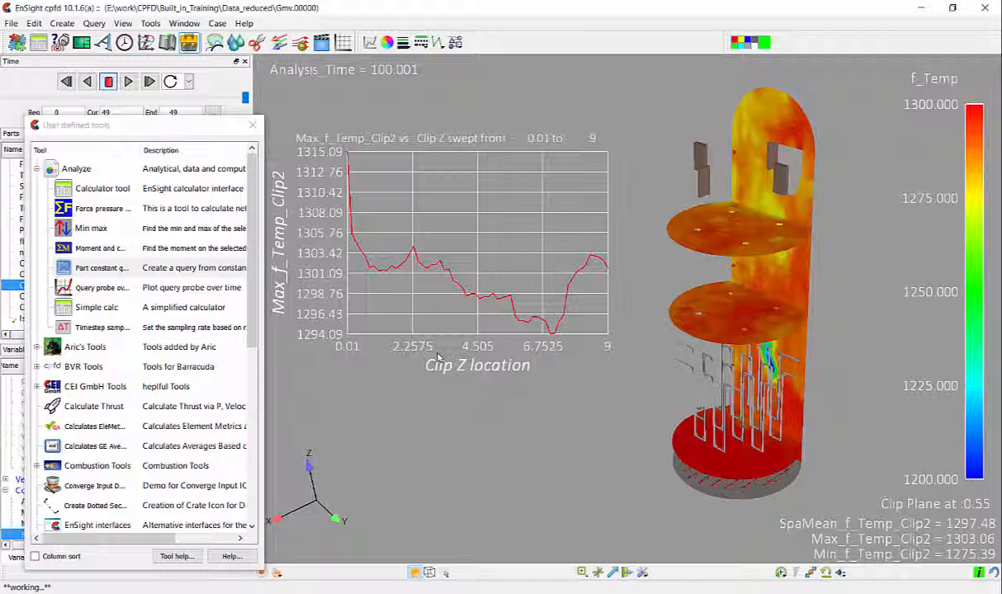
pyautogui.click(252, 125)
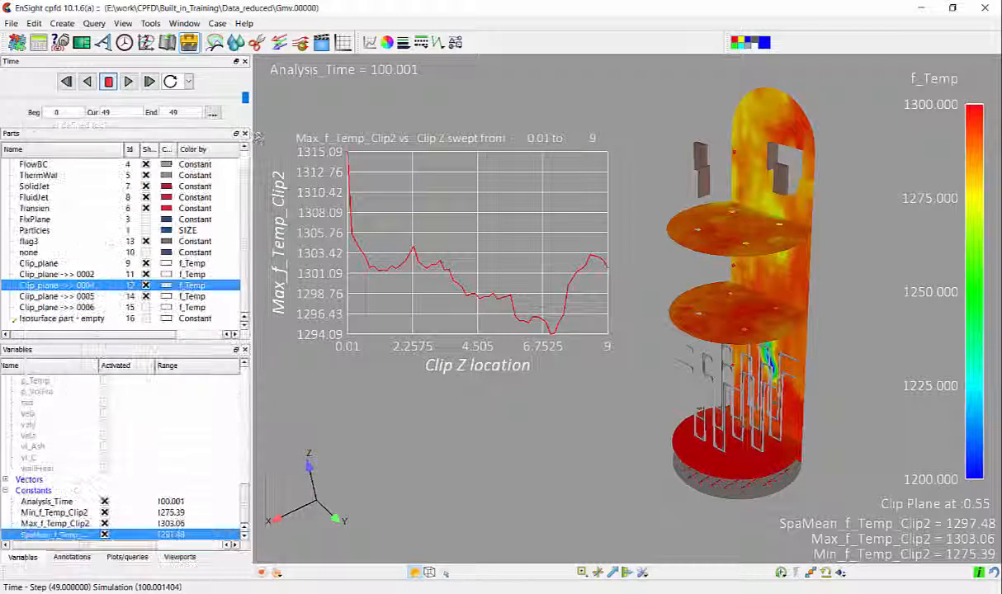
# Add the Min_f_Temp_Clip2 and SpaMean_f_Temp_Clip2 queries to the existing Max_f_Temp_Clip2 plotter
pyautogui.click(128, 557)
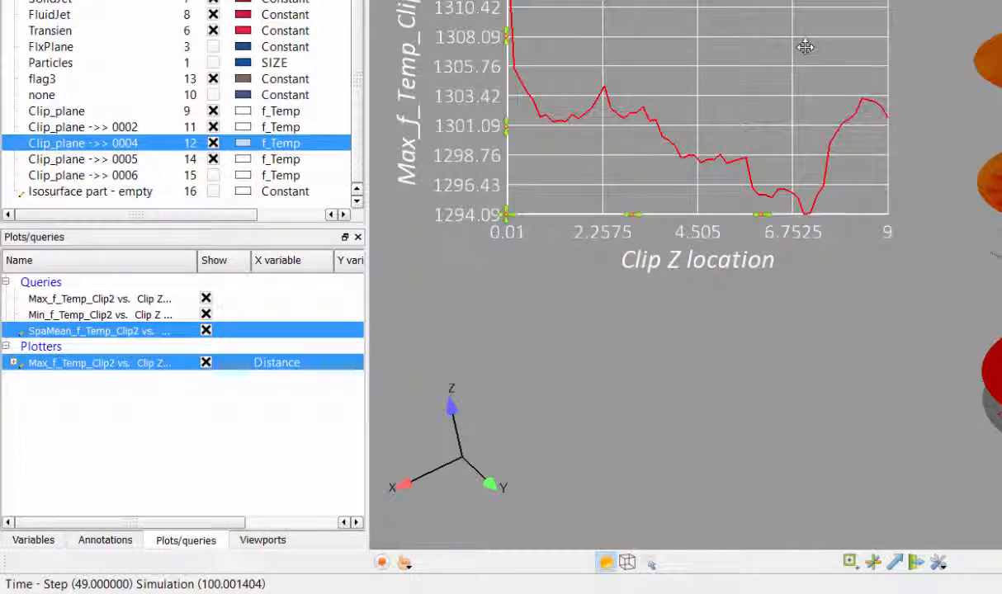
pyautogui.click(92, 314)
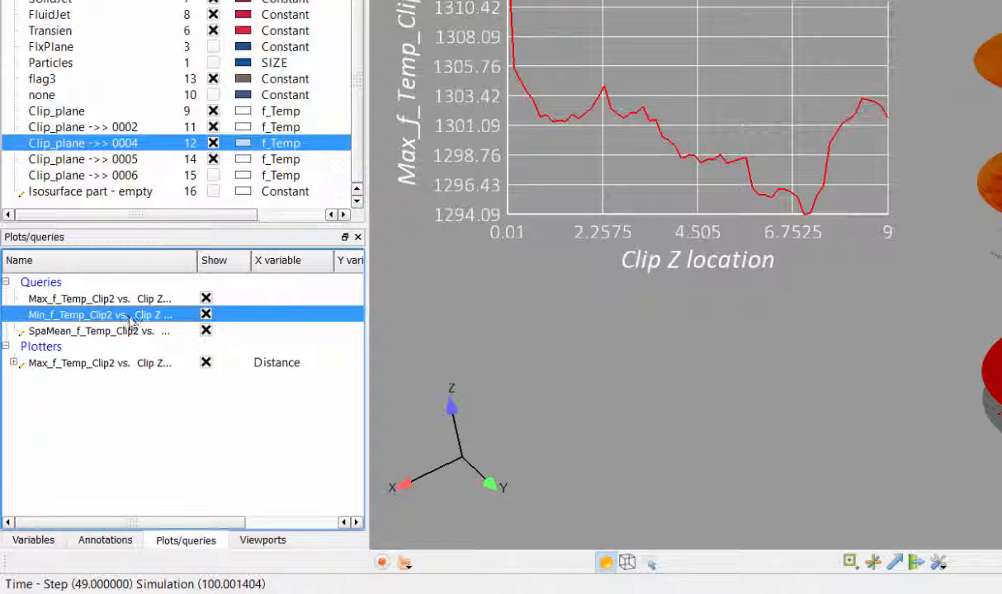
pyautogui.moveTo(130, 322); pyautogui.dragTo(159, 367)
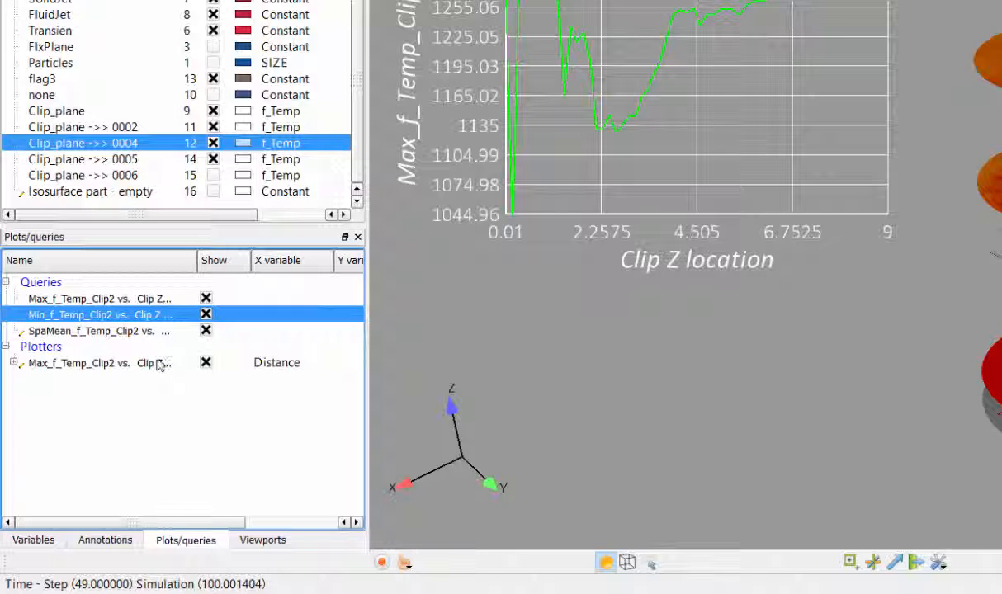
pyautogui.moveTo(132, 332); pyautogui.dragTo(152, 367)
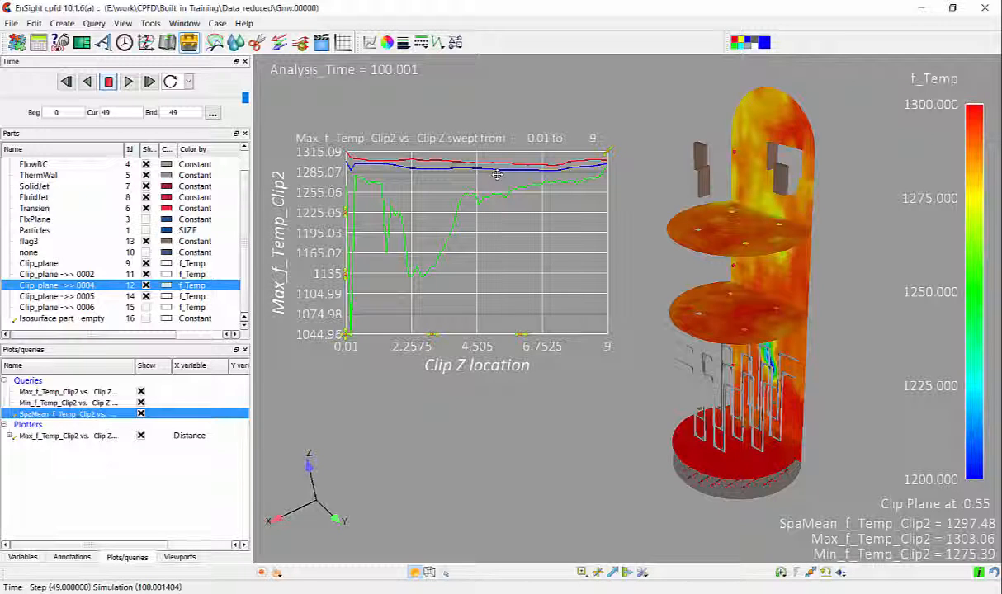
# Swap the plot's X and Y axes and reshape it into a tall, narrow plot spanning the vessel's height
pyautogui.rightClick(346, 338)
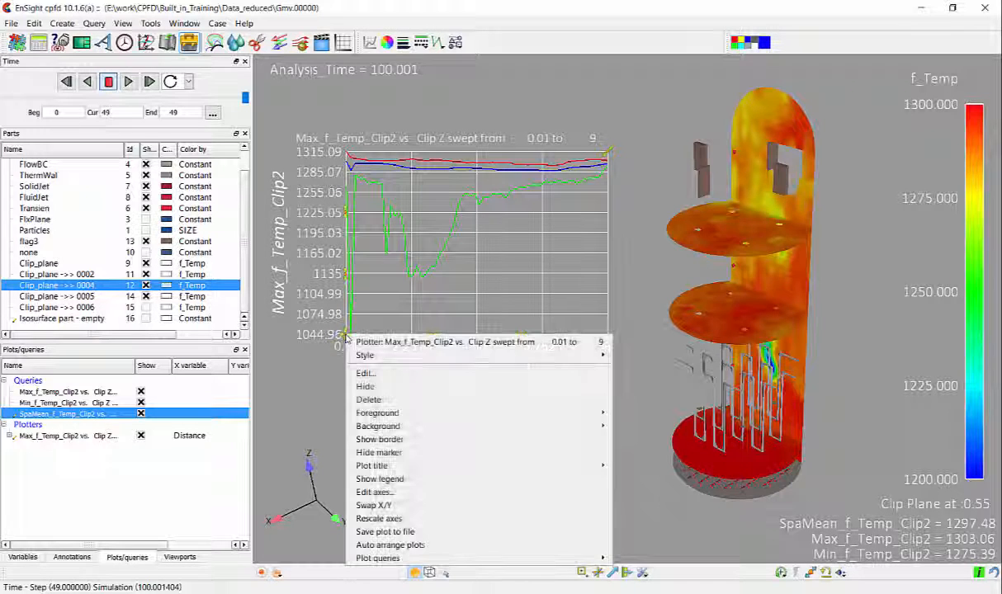
pyautogui.click(408, 505)
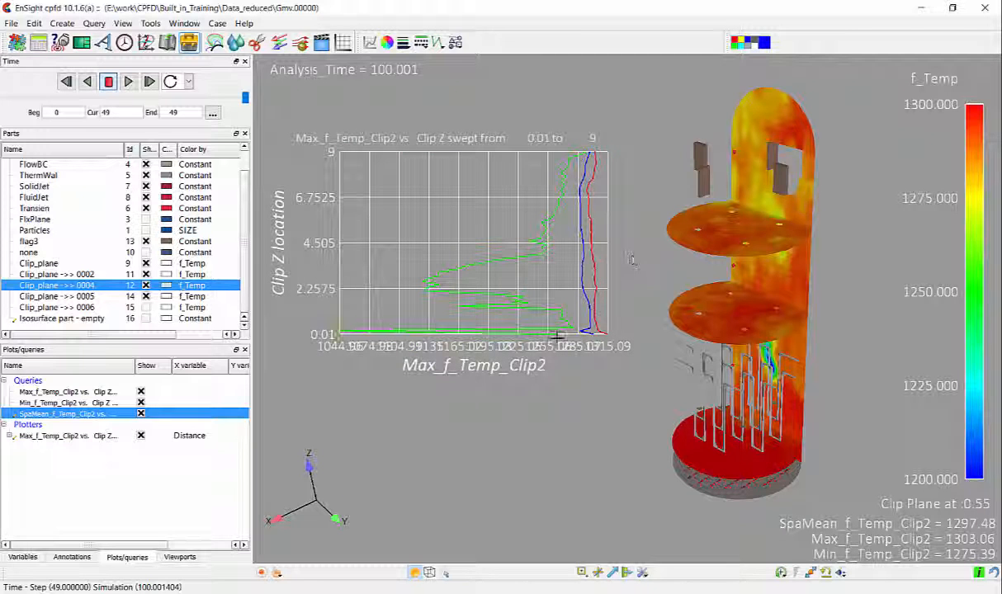
pyautogui.click(611, 159)
pyautogui.moveTo(610, 160); pyautogui.dragTo(509, 99)
pyautogui.moveTo(419, 304); pyautogui.dragTo(416, 380)
pyautogui.moveTo(509, 291); pyautogui.dragTo(559, 102)
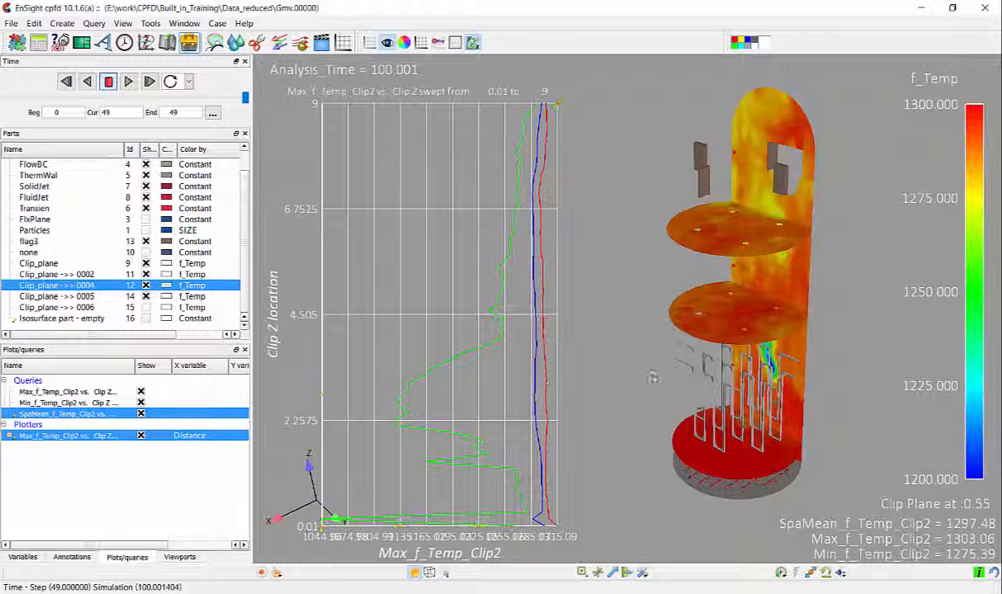
# Raise the lowest horizontal clip plane, Clip_plane ->> 0004, to Z 1.65
pyautogui.moveTo(715, 459); pyautogui.dragTo(766, 429)
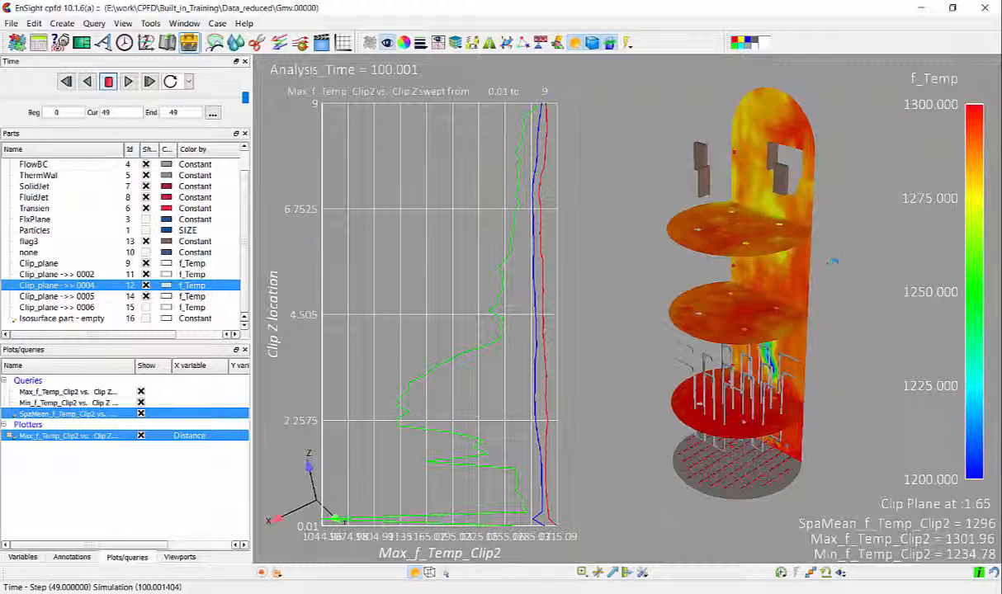
# Review the data display, copy and save options of the Max_f_Temp_Clip2 query, and dismiss them without exporting
pyautogui.click(72, 392)
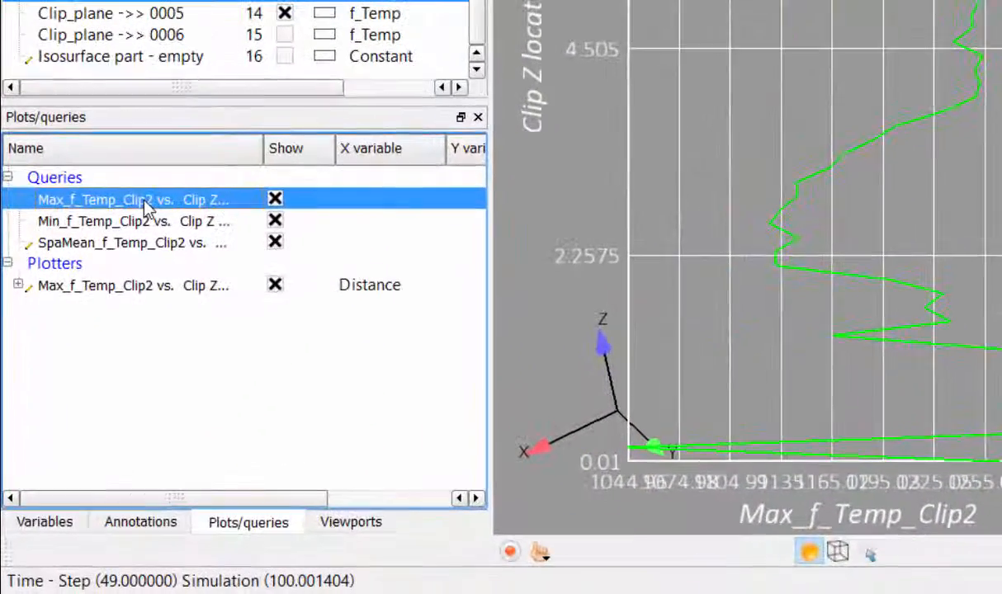
pyautogui.rightClick(112, 294)
pyautogui.moveTo(204, 537)
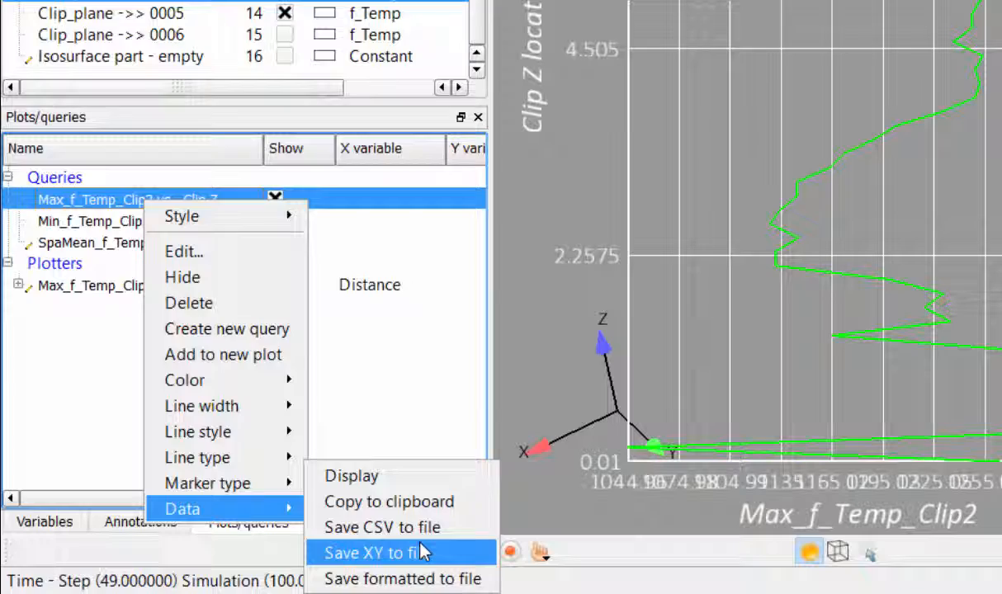
pyautogui.click(549, 367)
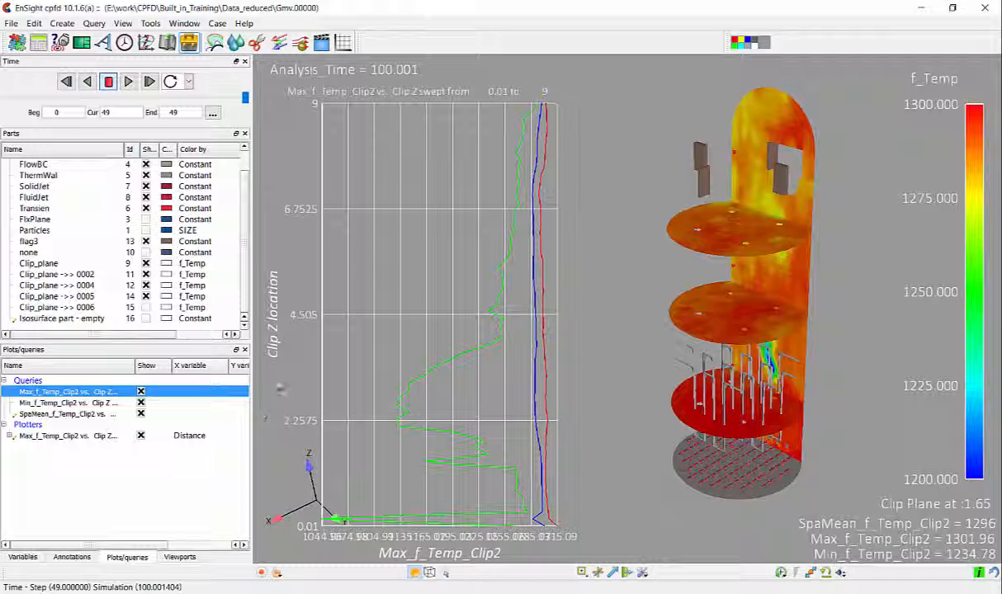
pyautogui.click(482, 455)
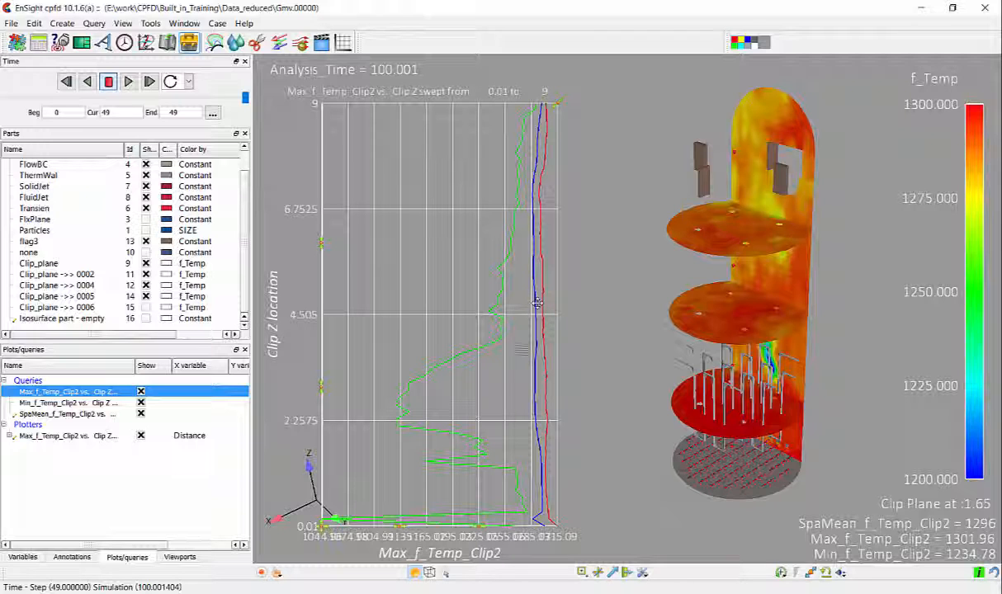